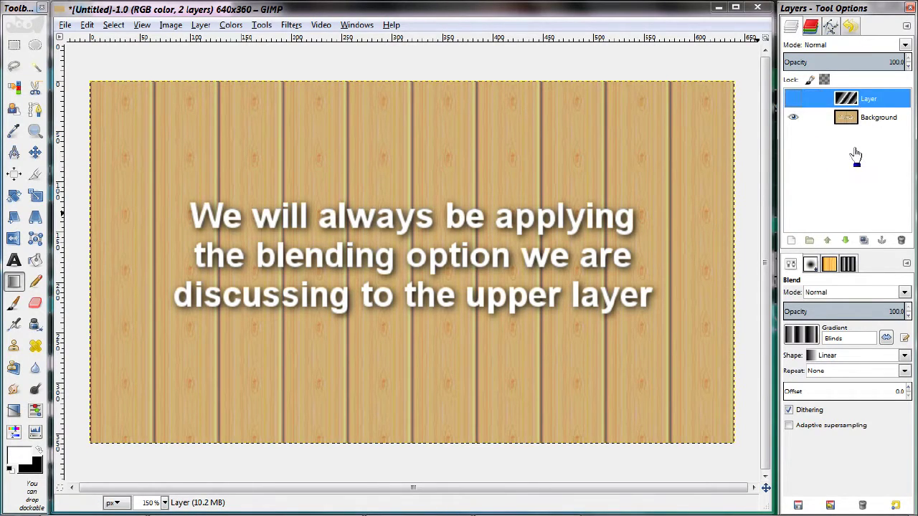
Show the blinds gradient layer and cycle its mode through Lighten only, Addition, Multiply, Burn to Overlay
left_click(793, 99)
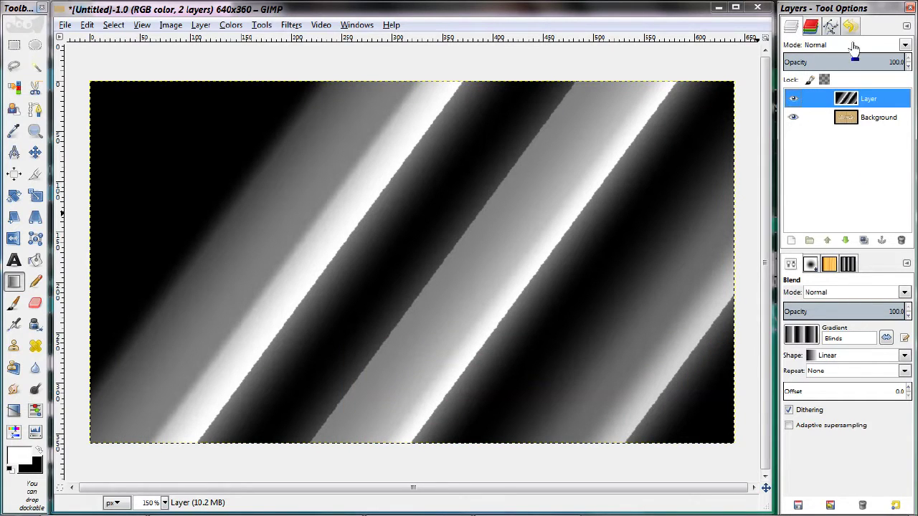
scroll(857, 48, "down", 15)
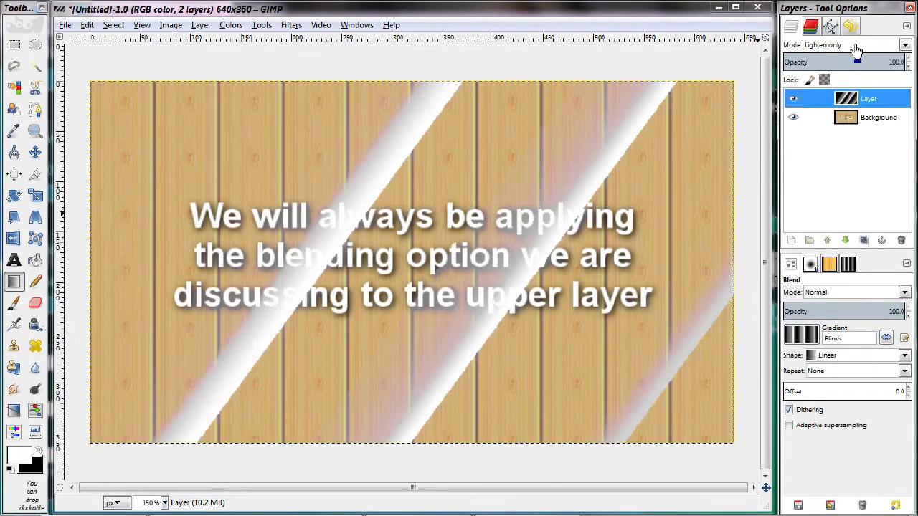
scroll(856, 49, "down", 10)
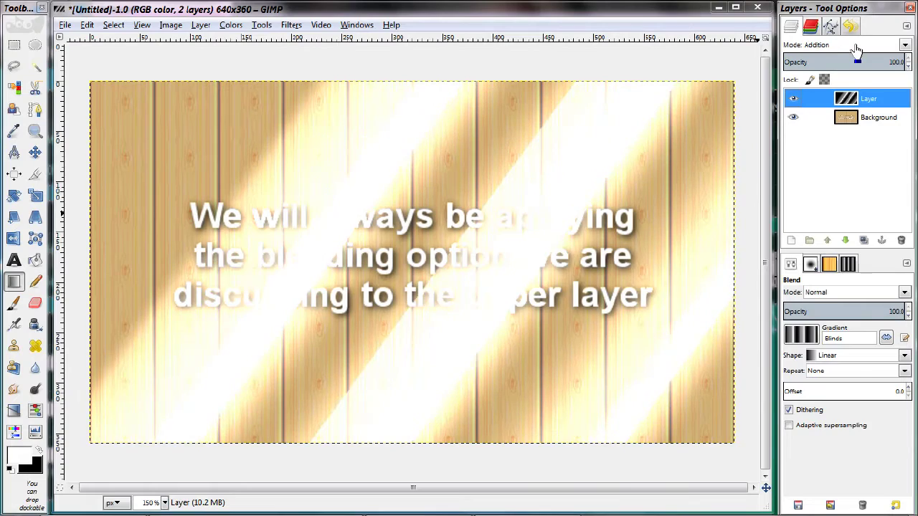
scroll(857, 49, "down", 2)
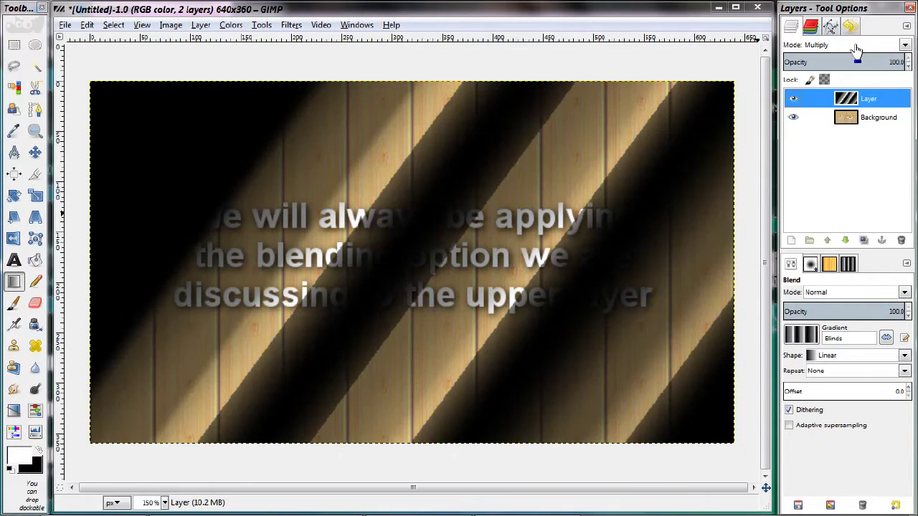
scroll(856, 48, "down", 1)
scroll(856, 48, "down", 1)
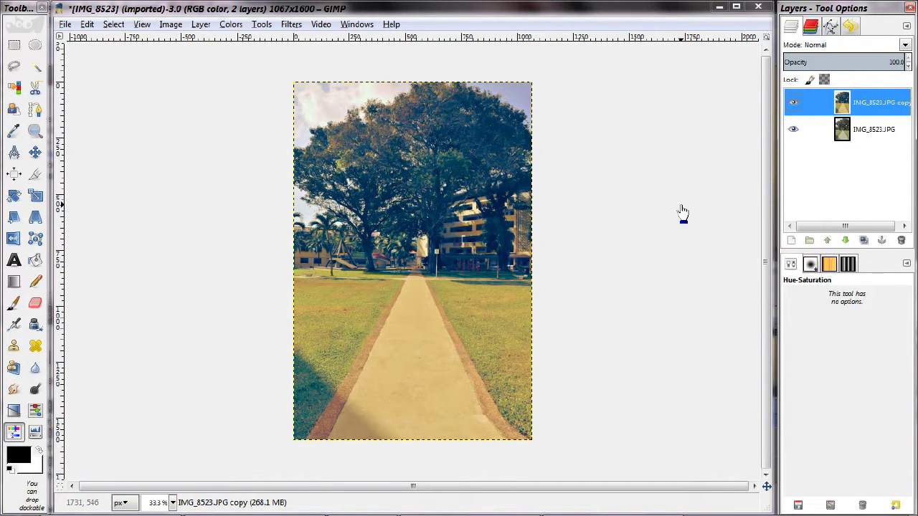
Compare the tinted copy with the original photo and lower the copy's opacity to 59.3
left_click(793, 103)
left_click(852, 136)
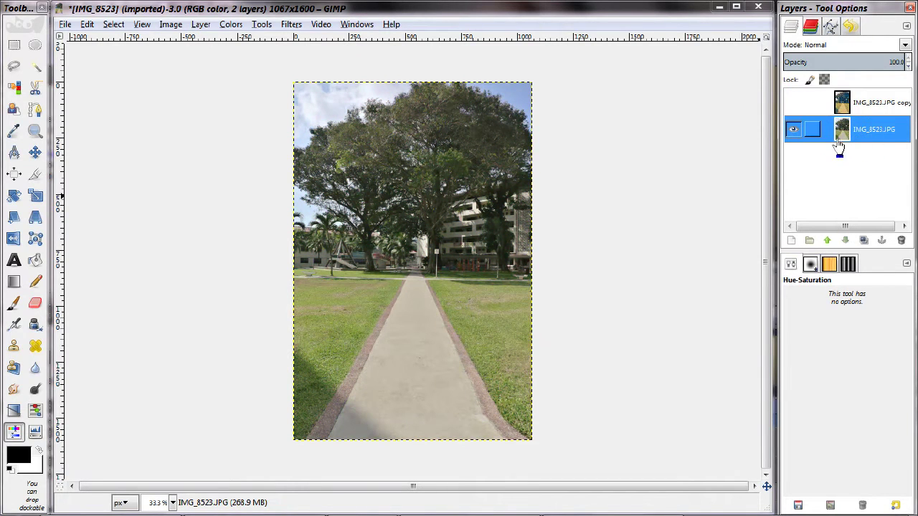
left_click(857, 106)
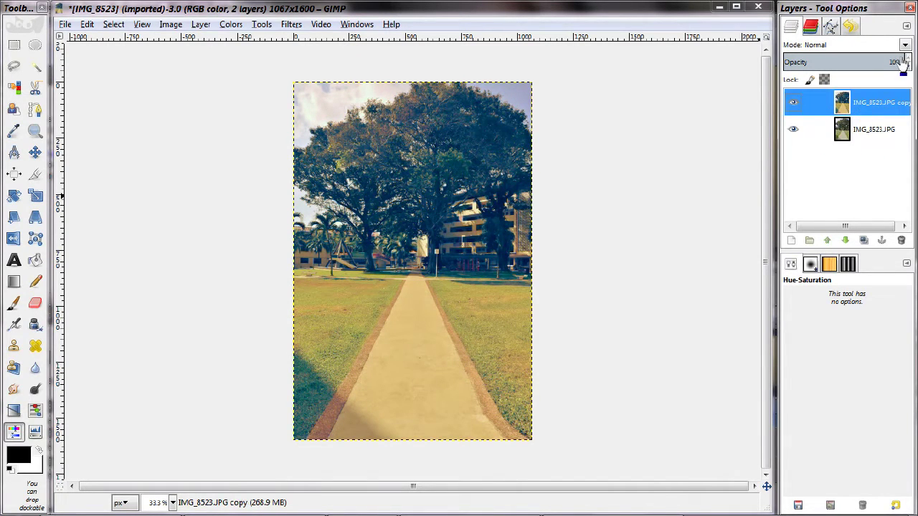
left_click_drag(903, 62, 891, 61)
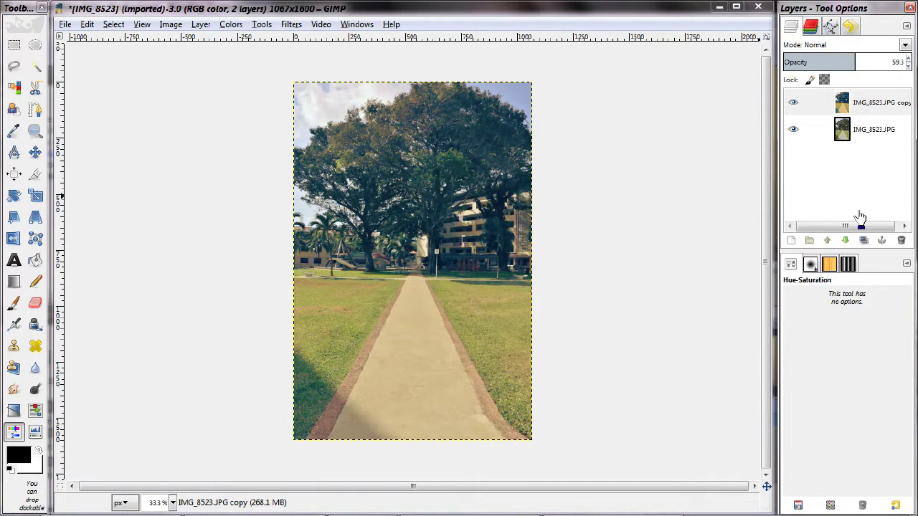
left_click(794, 106)
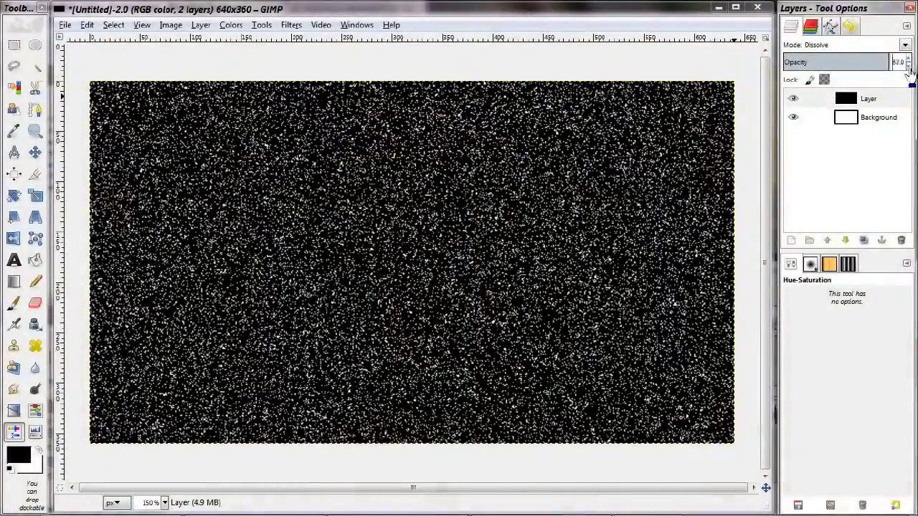
Adjust the black Dissolve layer's opacity toward about 63
scroll(908, 69, "up", 20)
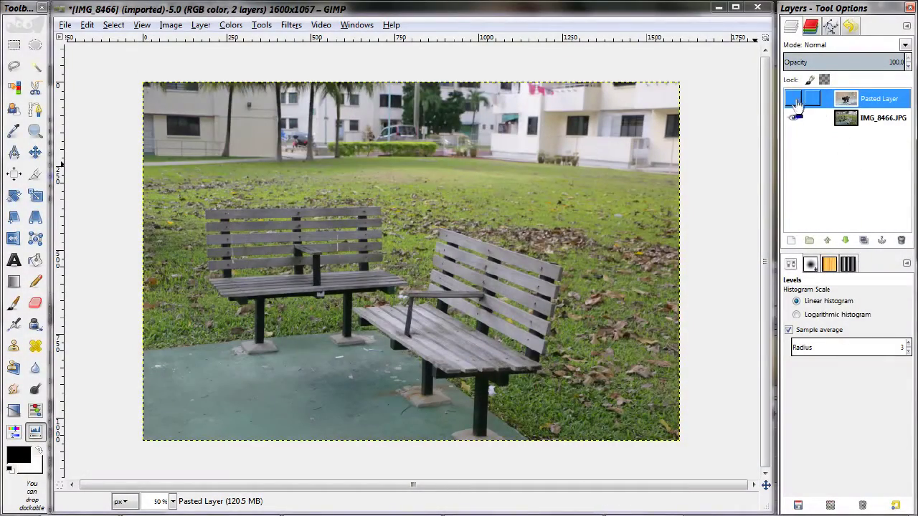
Show the cat layer, blend it in Darken only mode and toggle it to compare
left_click(793, 100)
left_click(836, 46)
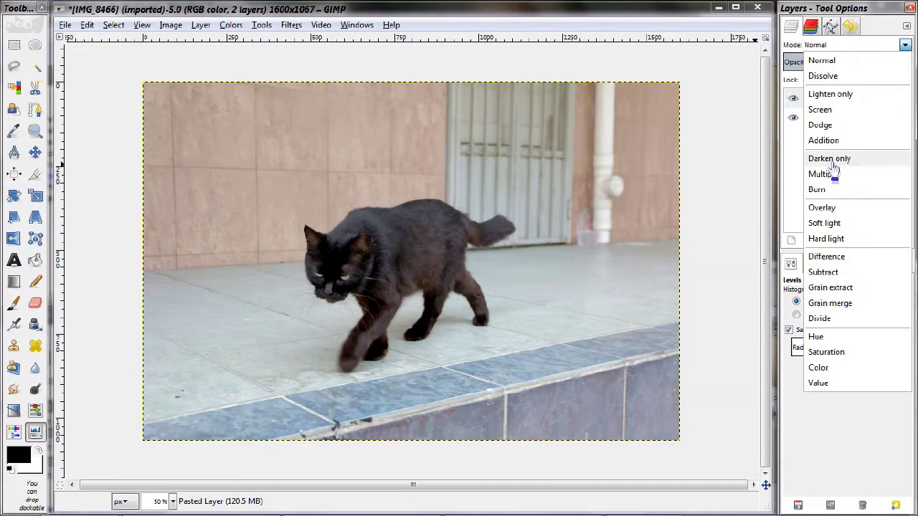
left_click(871, 162)
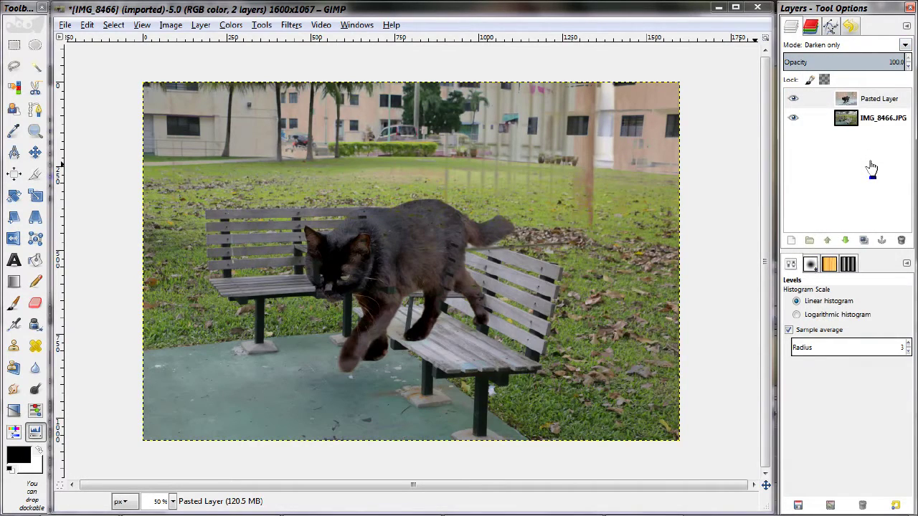
scroll(420, 279, "up", 1, "ctrl")
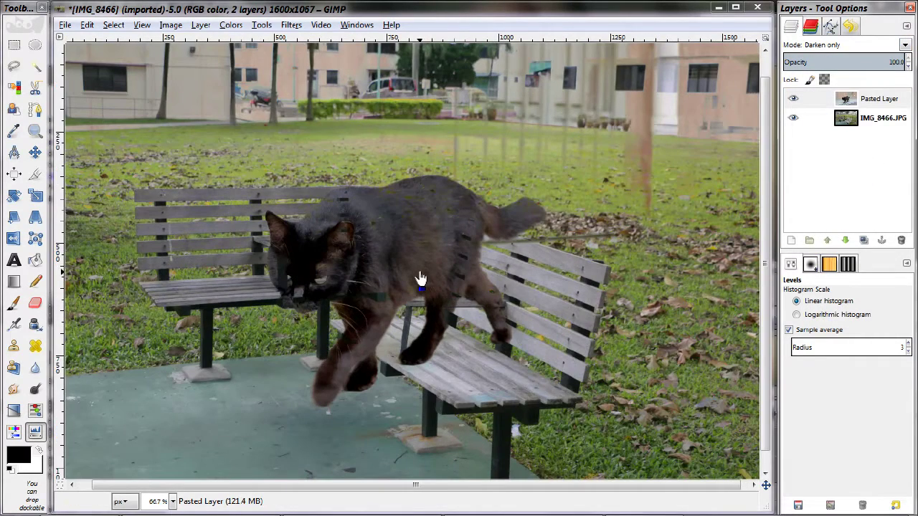
left_click(799, 100)
left_click(794, 100)
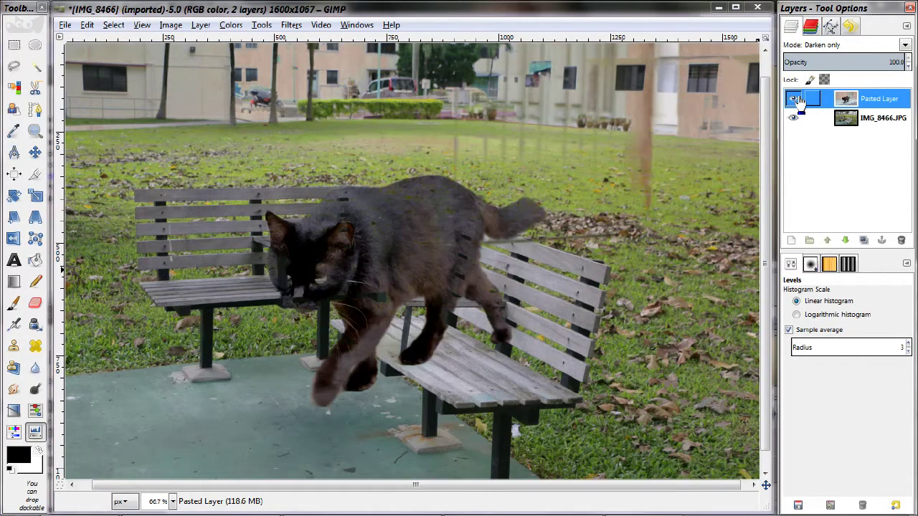
left_click(794, 100)
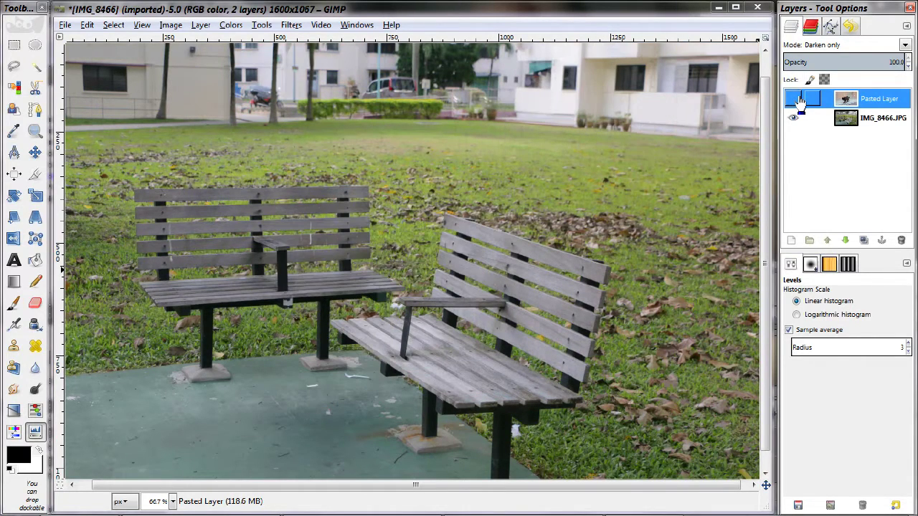
left_click(795, 100)
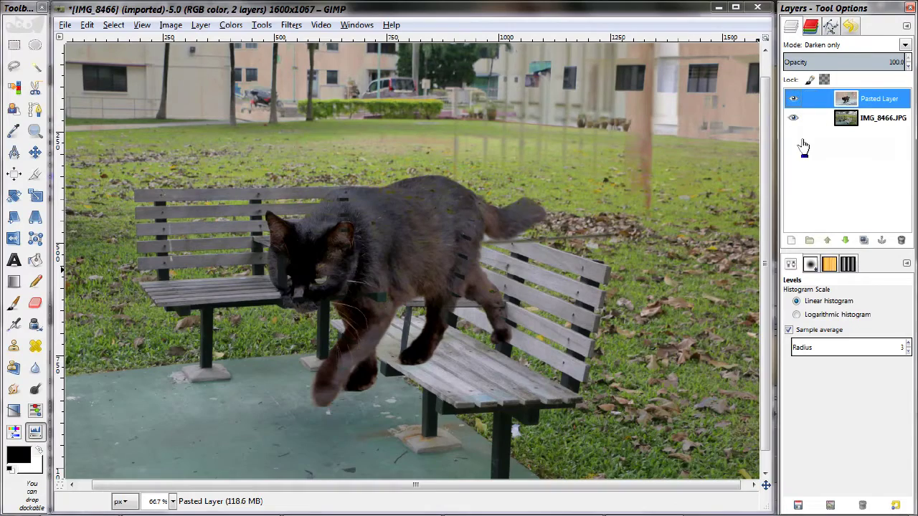
key("minus")
Switch the cat layer to Lighten only and toggle its visibility to compare
left_click(844, 44)
left_click(832, 93)
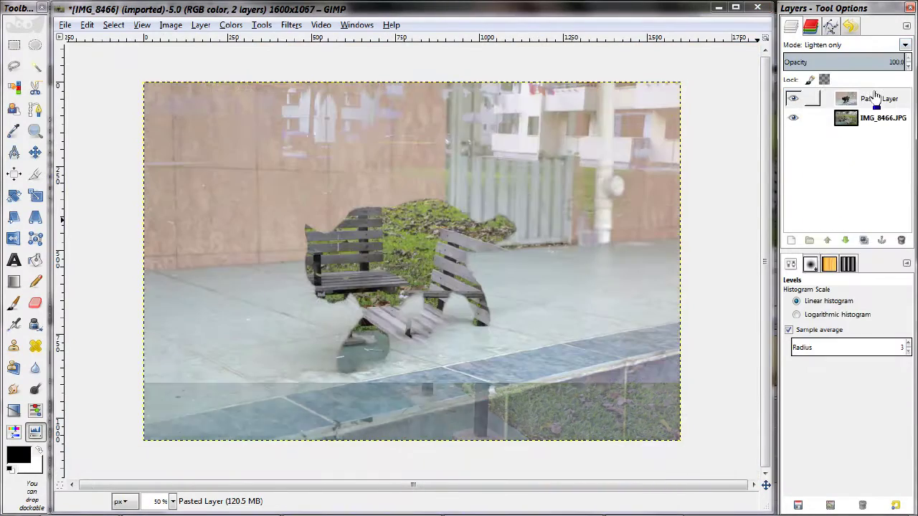
left_click(795, 100)
left_click(794, 99)
left_click(794, 100)
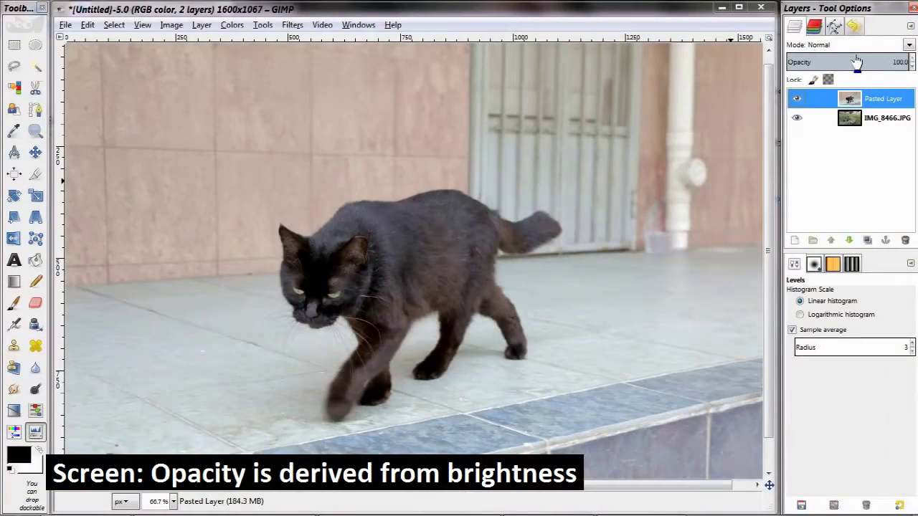
Blend the cat layer in Screen mode, then try Lighten only for comparison
left_click(857, 46)
left_click(855, 111)
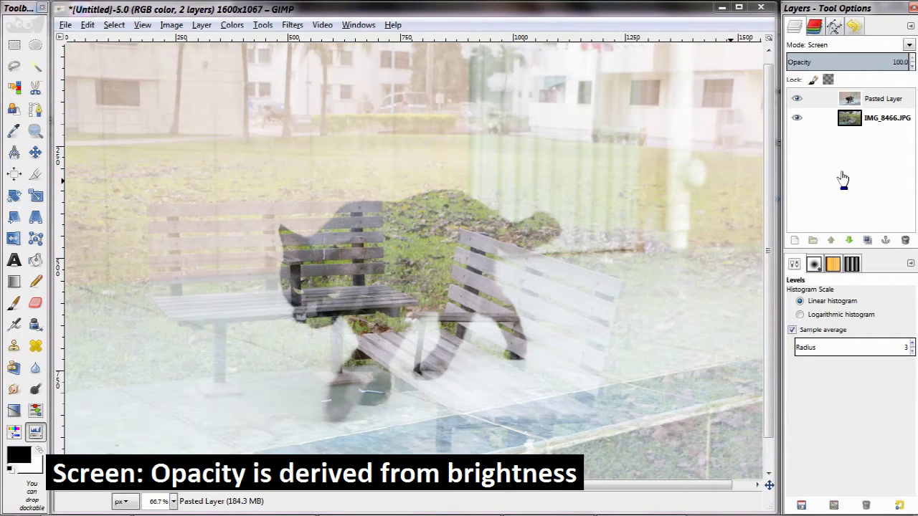
left_click(864, 46)
left_click(861, 95)
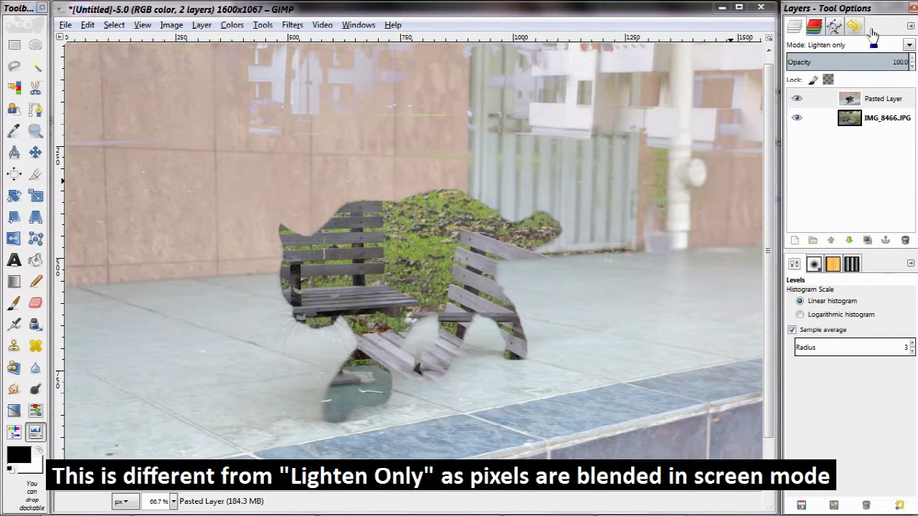
scroll(868, 44, "up", 12)
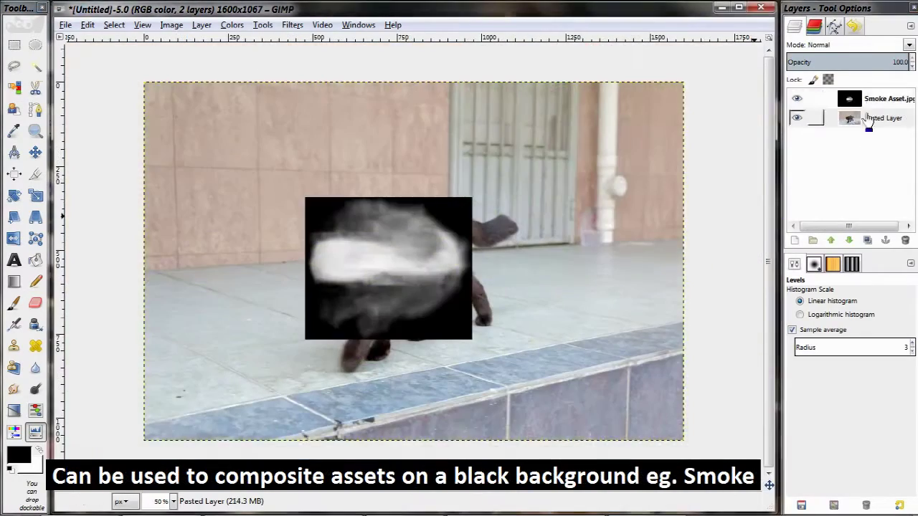
left_click(864, 45)
Set the smoke layer to Screen mode and rotate it 107° toward the cat's head
left_click(817, 108)
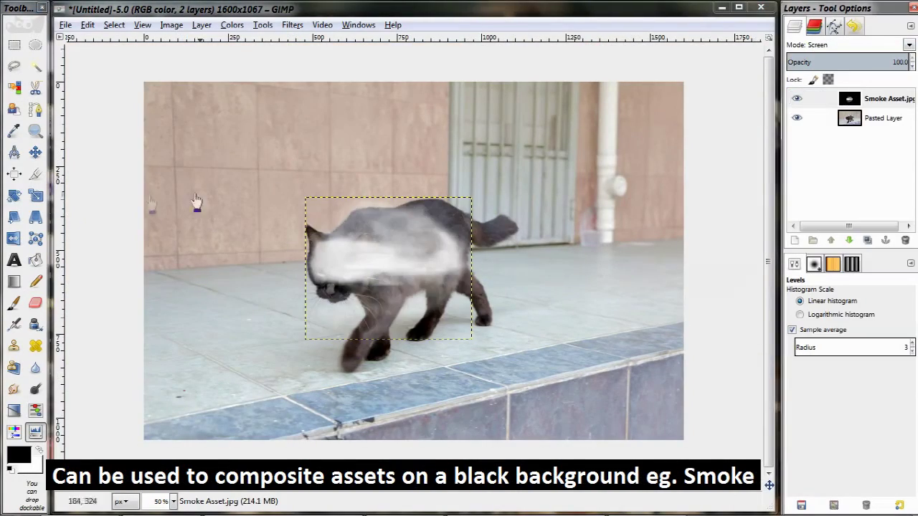
key("shift+r")
left_click_drag(388, 215, 445, 301)
left_click(284, 262)
Shrink the smoke layer and position it at the cat's mouth
key("m")
left_click_drag(387, 273, 301, 371)
key("shift+t")
left_click_drag(373, 373, 327, 400)
key("Return")
key("m")
left_click_drag(301, 337, 324, 358)
key("shift+r")
left_click(287, 265)
key("m")
Darken the cat photo with Levels, setting output white to 209
left_click(878, 122)
left_click(232, 25)
left_click(251, 123)
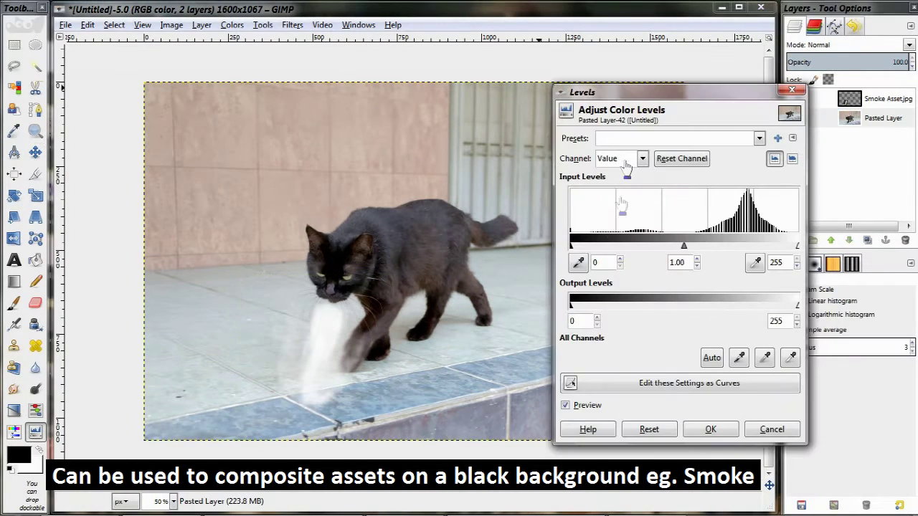
left_click_drag(721, 308, 758, 315)
left_click(864, 128)
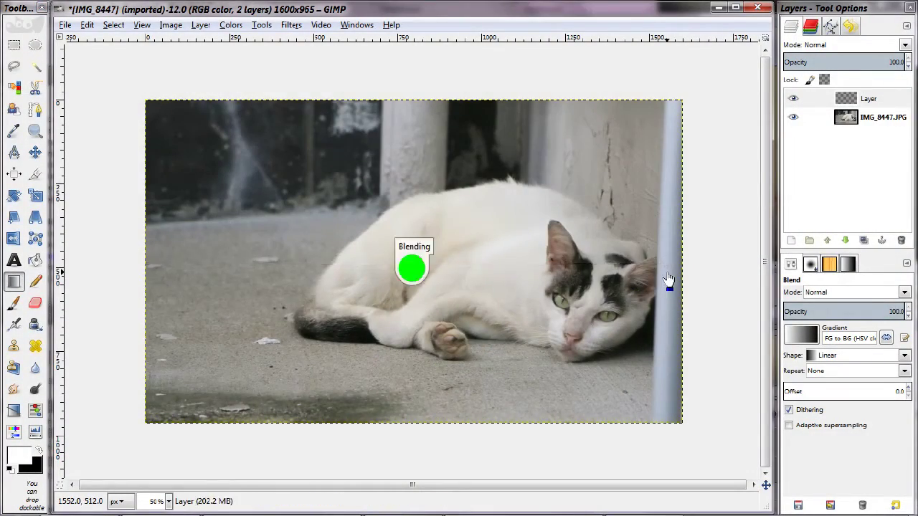
Fill the top layer with a white-to-black gradient and try it in Dodge, then Burn mode
left_click_drag(153, 275, 667, 279)
left_click(824, 46)
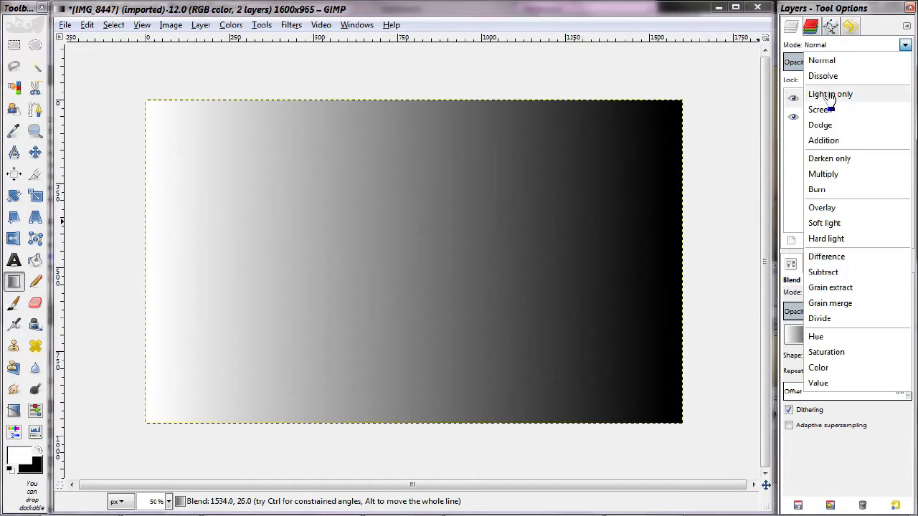
left_click(820, 133)
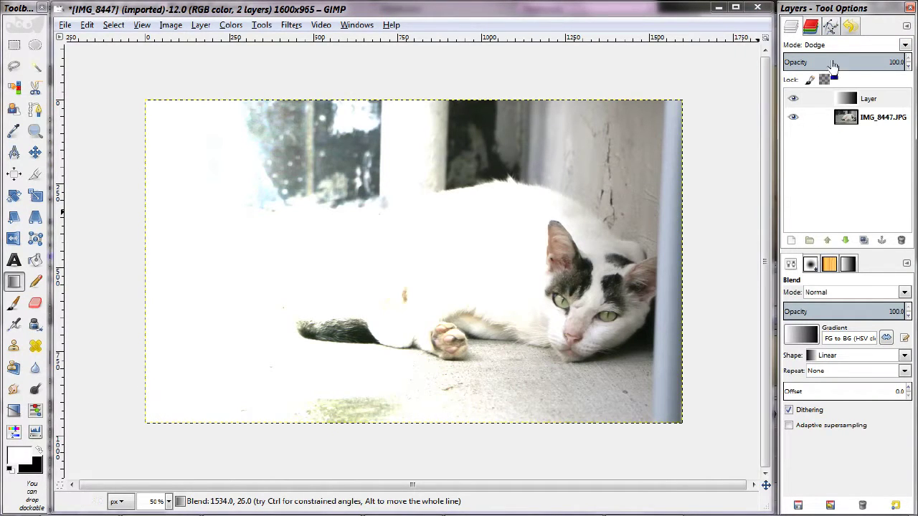
left_click(834, 47)
left_click(821, 190)
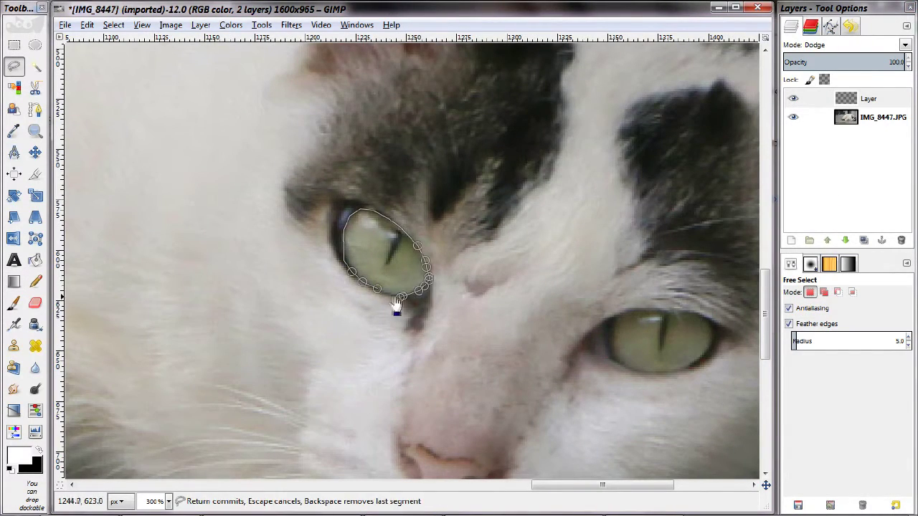
Brighten the first selected eye with a gradient on the Dodge layer
left_click(16, 283)
left_click_drag(338, 334, 406, 233)
mouse_move(358, 259)
left_mouse_down()
mouse_move(377, 288)
mouse_move(432, 301)
left_mouse_up()
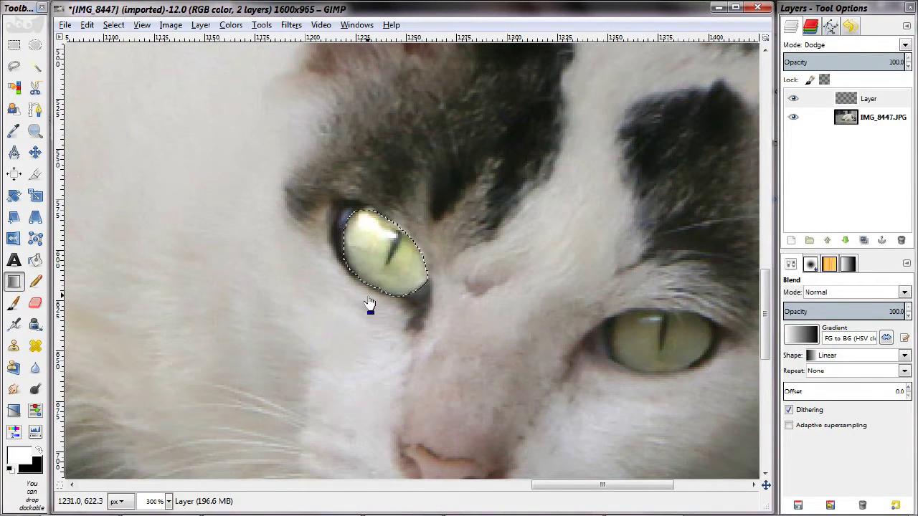
Trace a freehand selection around the cat's other eye
left_click(14, 66)
left_click_drag(611, 358, 457, 315)
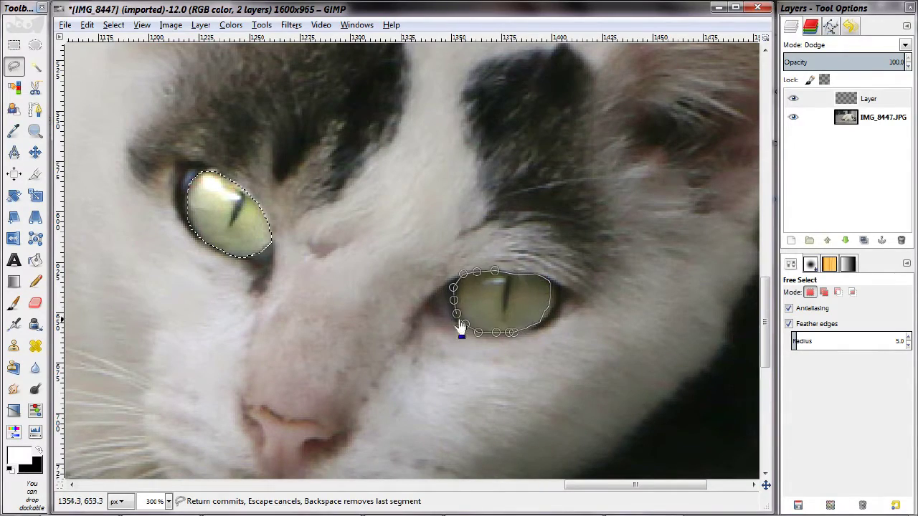
key("Return")
key("l")
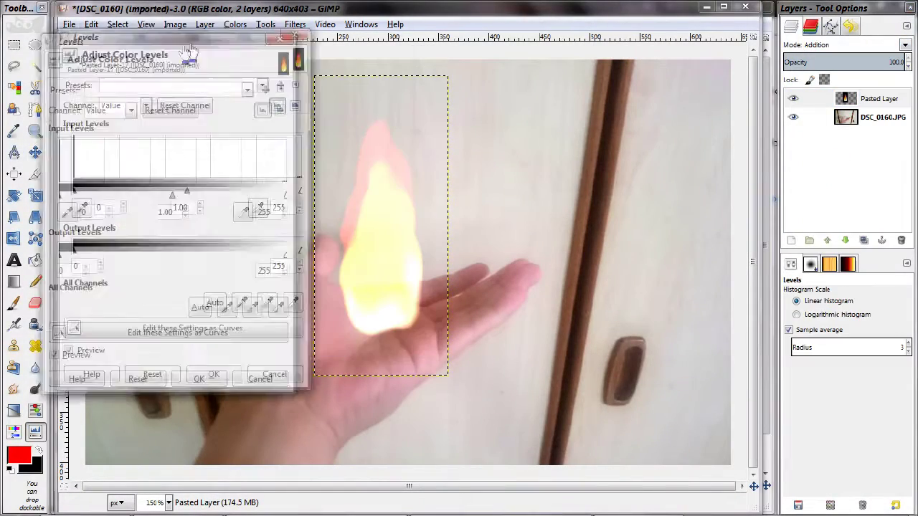
Adjust the flame layer's gamma, then set the bird photo's top copy to Subtract mode
left_click_drag(185, 201, 192, 202)
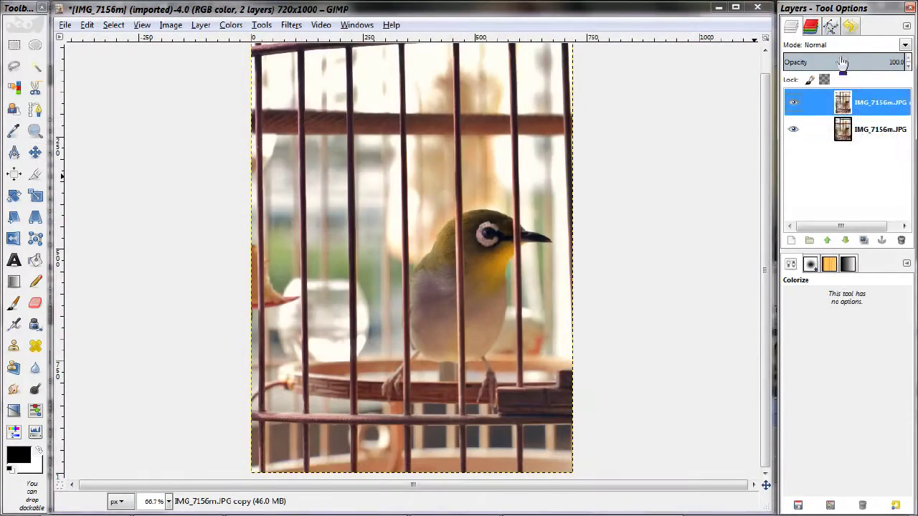
left_click(846, 44)
left_click(822, 272)
Reapply the Gaussian blur to reveal the edges
left_click(291, 24)
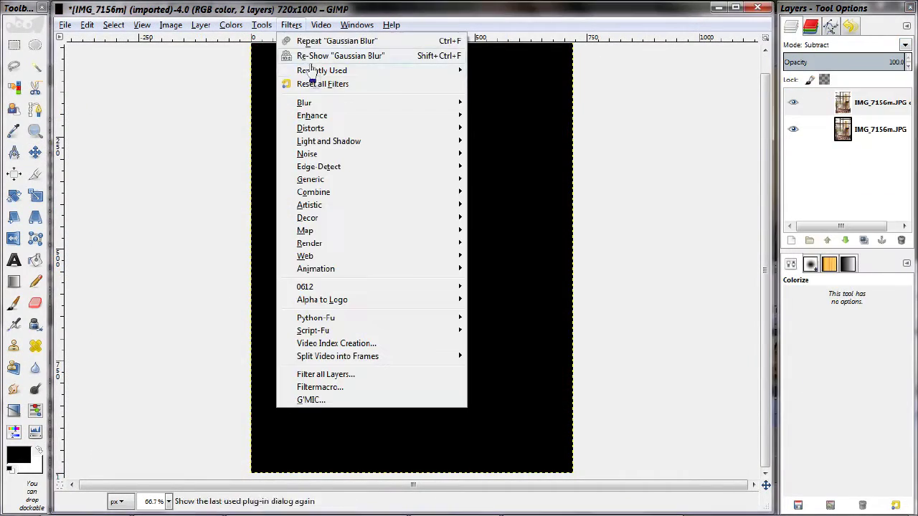
left_click(337, 58)
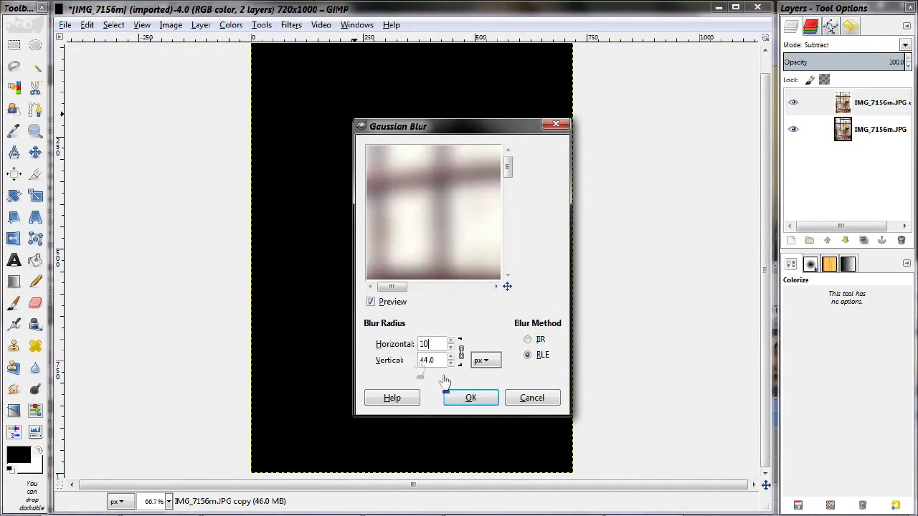
left_click(471, 398)
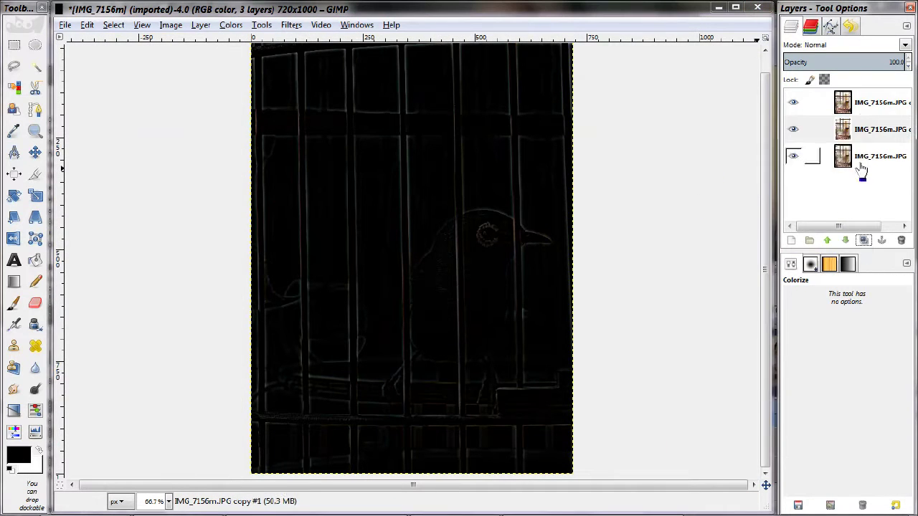
Merge the top layer down and blend it in Addition, then Screen mode
right_click(861, 166)
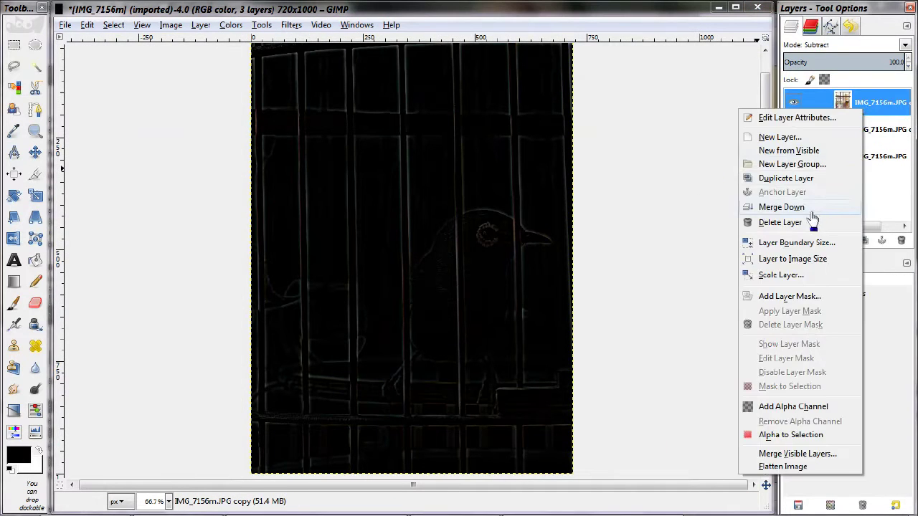
left_click(811, 210)
left_click(846, 45)
left_click(830, 142)
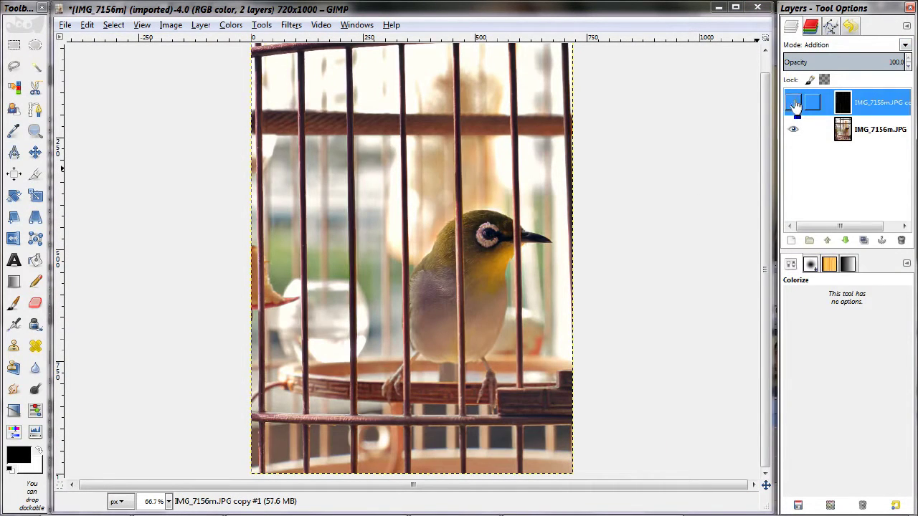
left_click(857, 45)
left_click(817, 111)
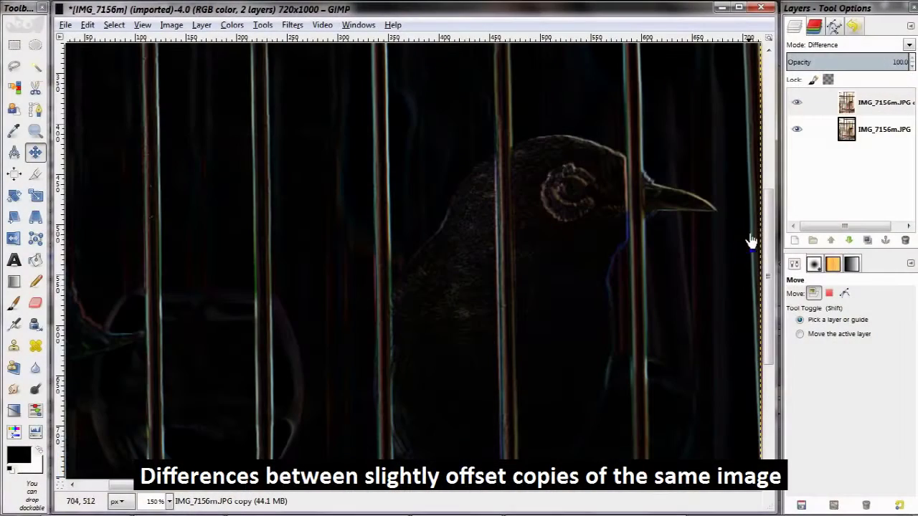
Switch the top photo copy to Subtract blend mode
left_click(818, 111)
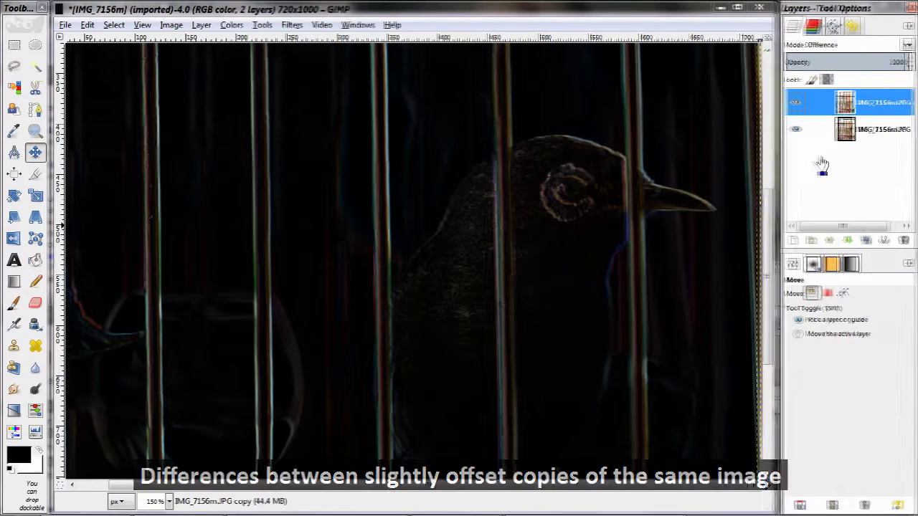
left_click(853, 44)
left_click(865, 273)
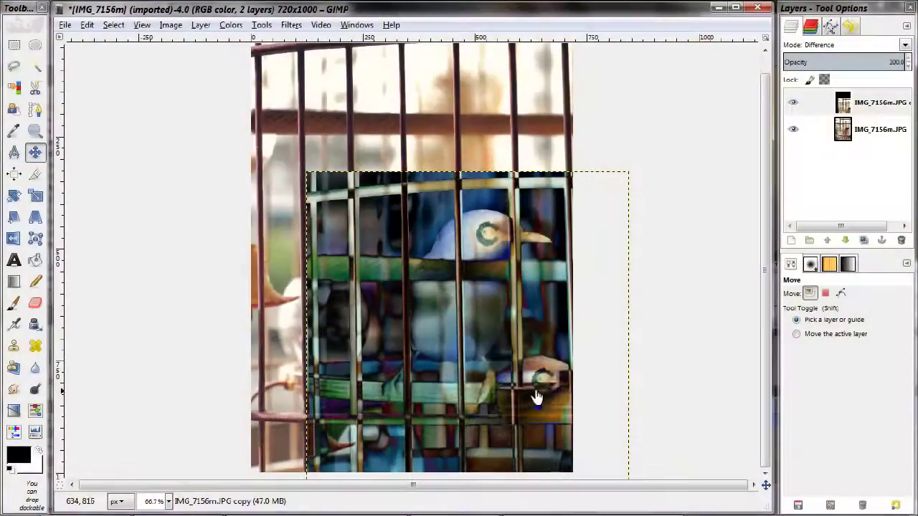
Offset the top copy up and left, then nudge it nearly back into alignment at 200% zoom
left_click_drag(537, 394, 486, 246)
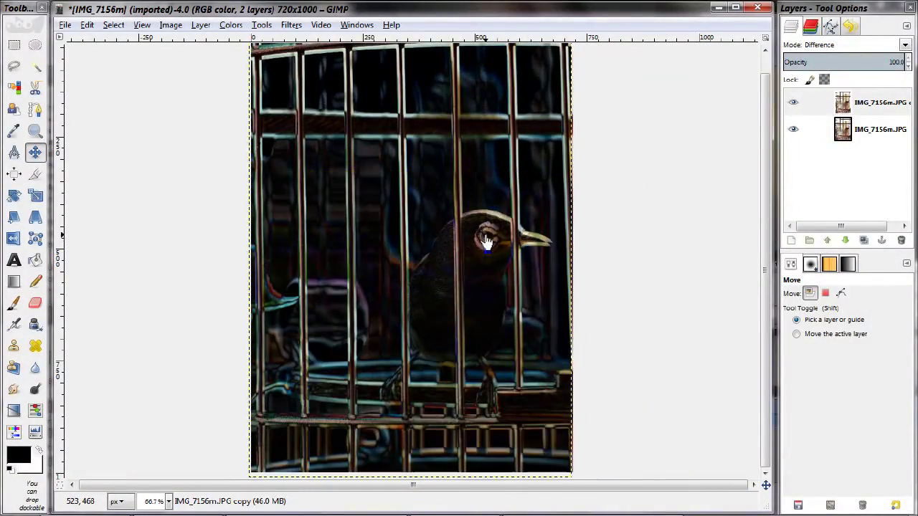
key("2")
left_click_drag(549, 258, 592, 265)
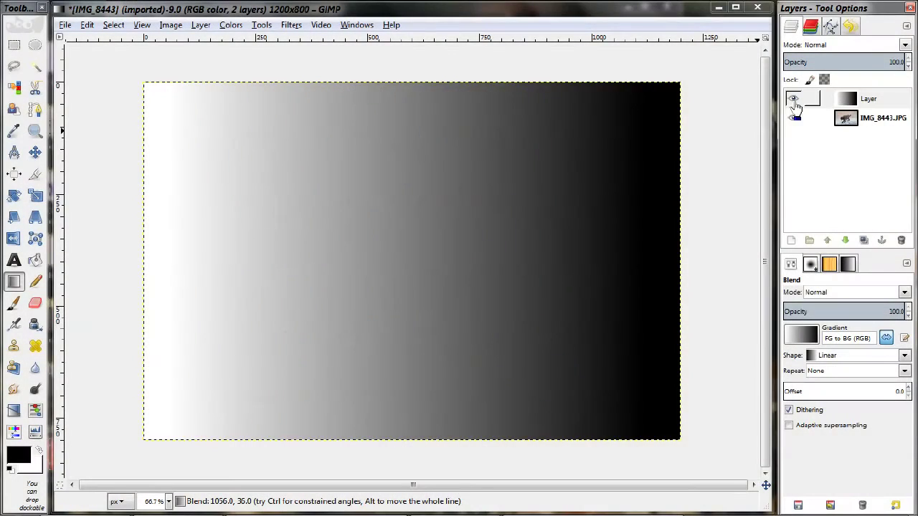
Try the gradient layer in Multiply, then Divide mode, and hide it to compare with the original
left_click(832, 47)
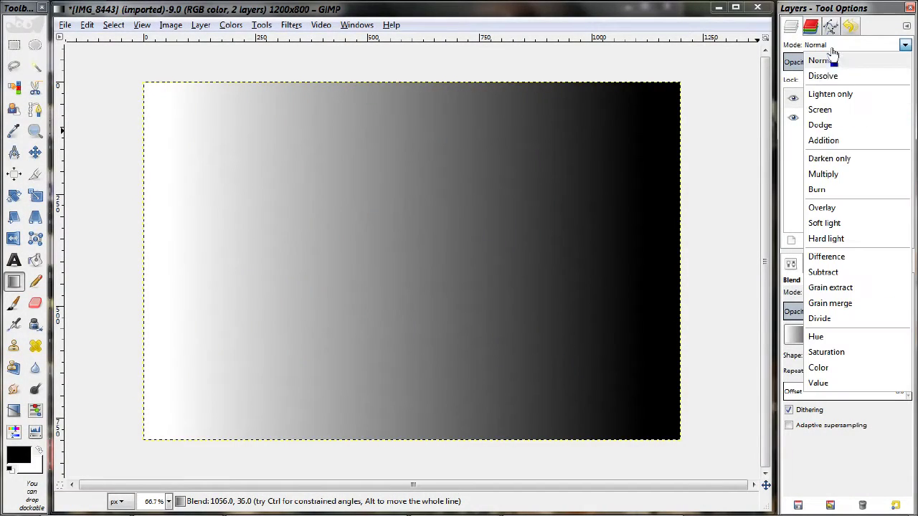
left_click(835, 181)
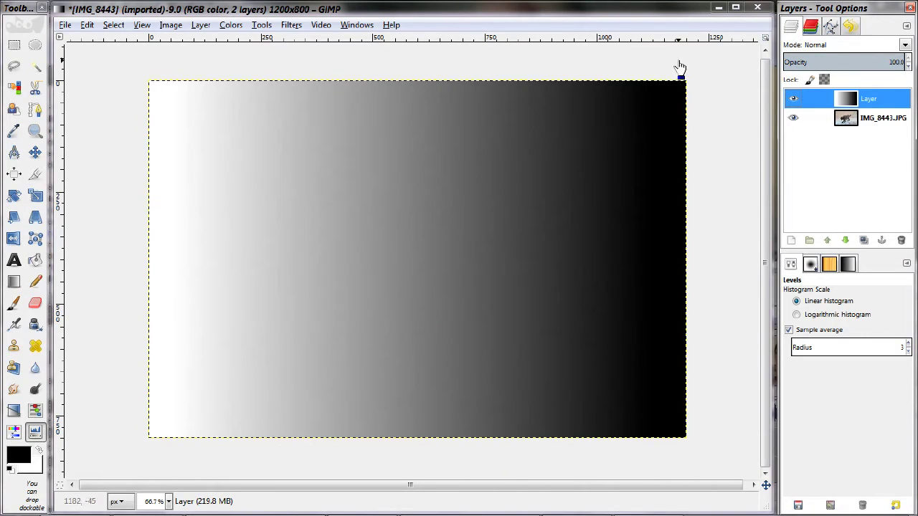
left_click(830, 48)
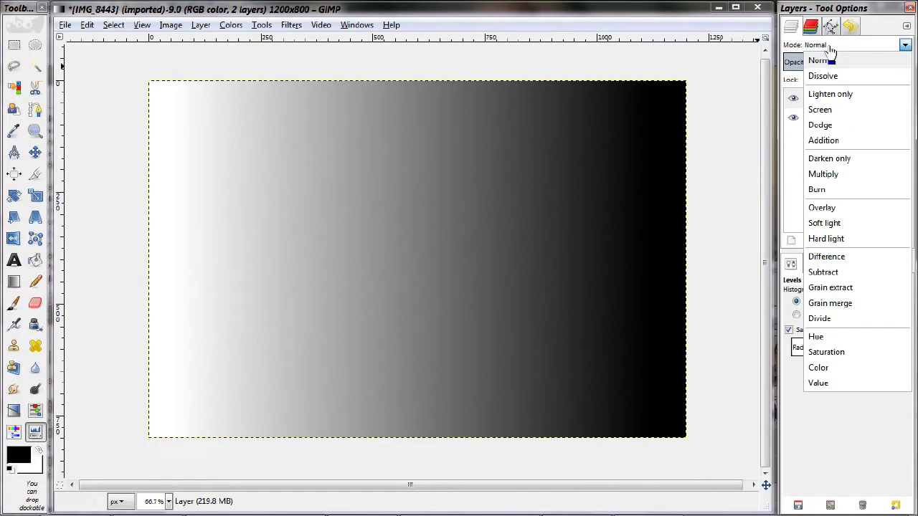
left_click(846, 319)
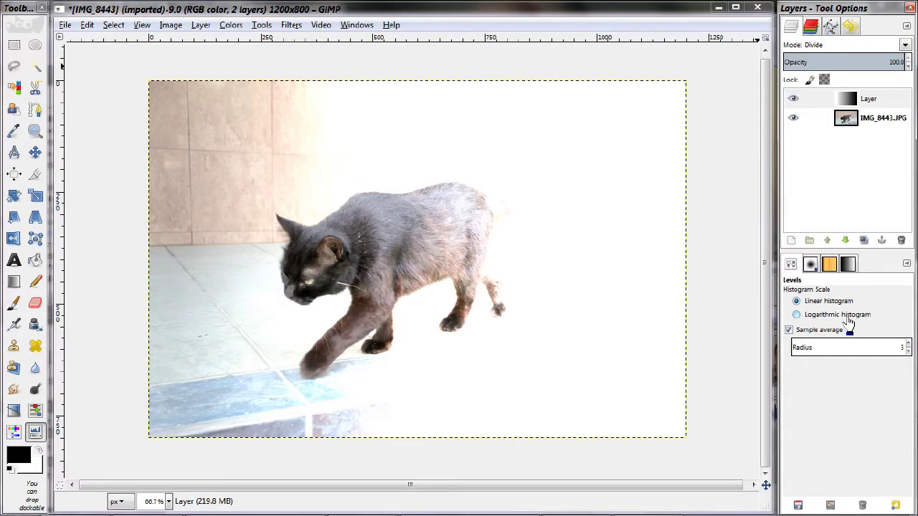
left_click(791, 99)
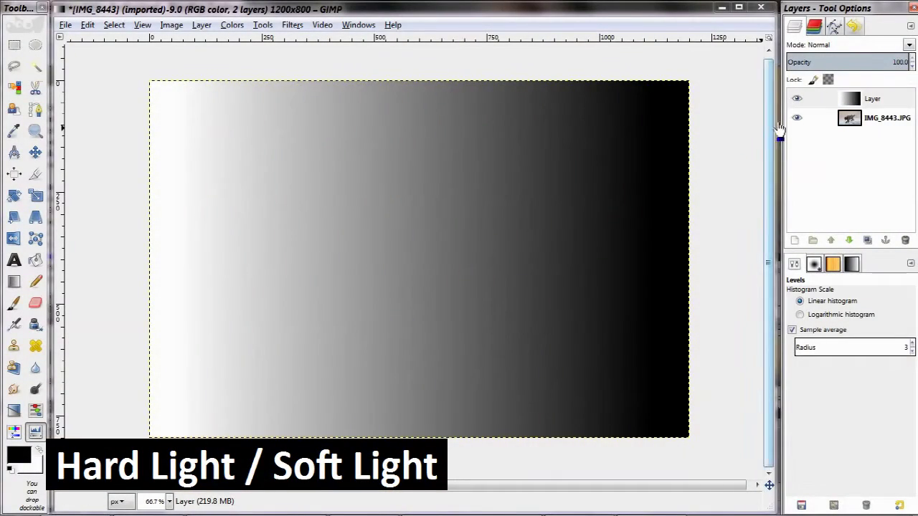
Blend the gradient layer in Hard light mode and toggle its visibility to compare with the original
left_click(872, 45)
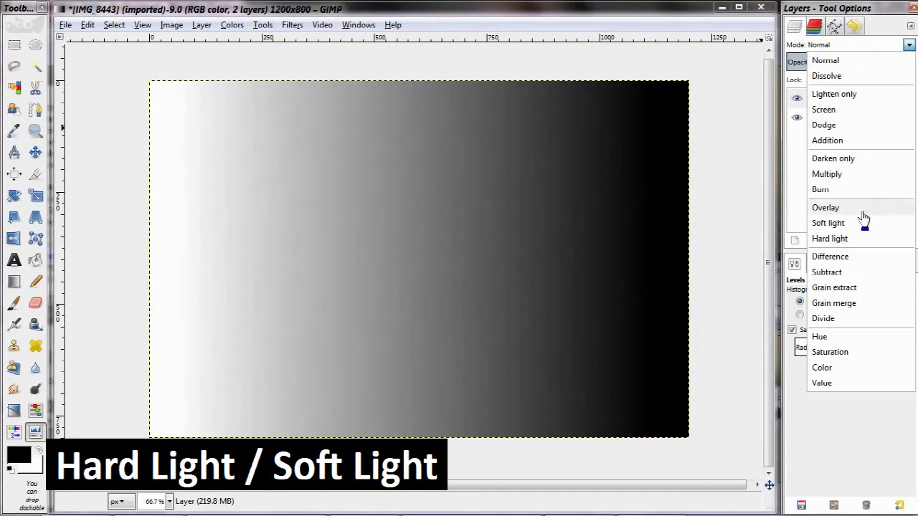
left_click(859, 243)
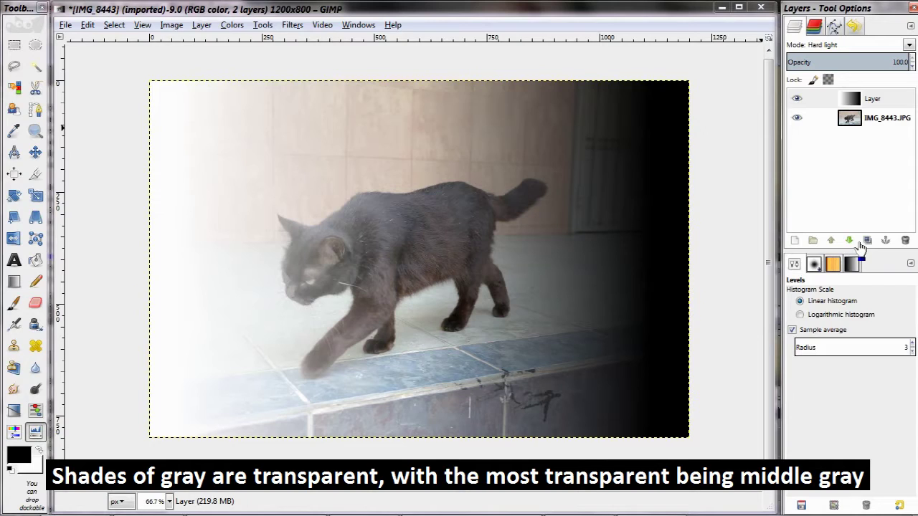
left_click(821, 148)
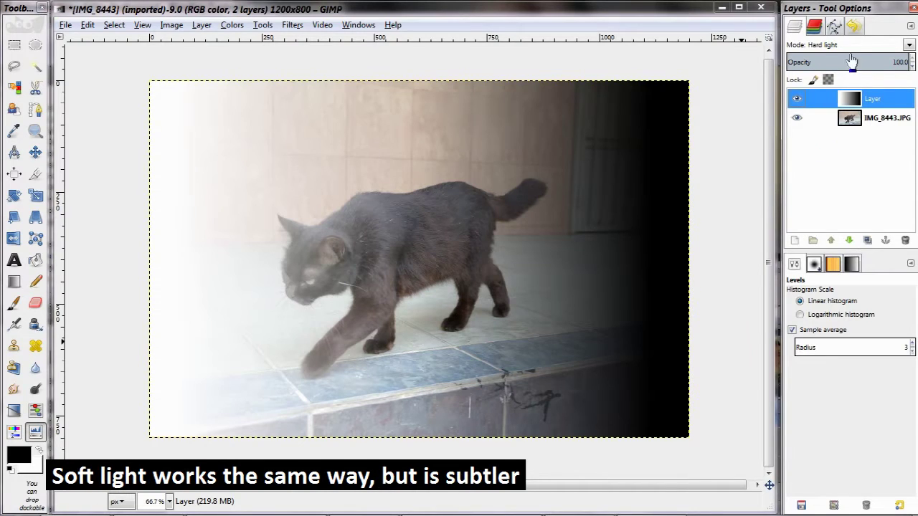
scroll(853, 47, "down", 1)
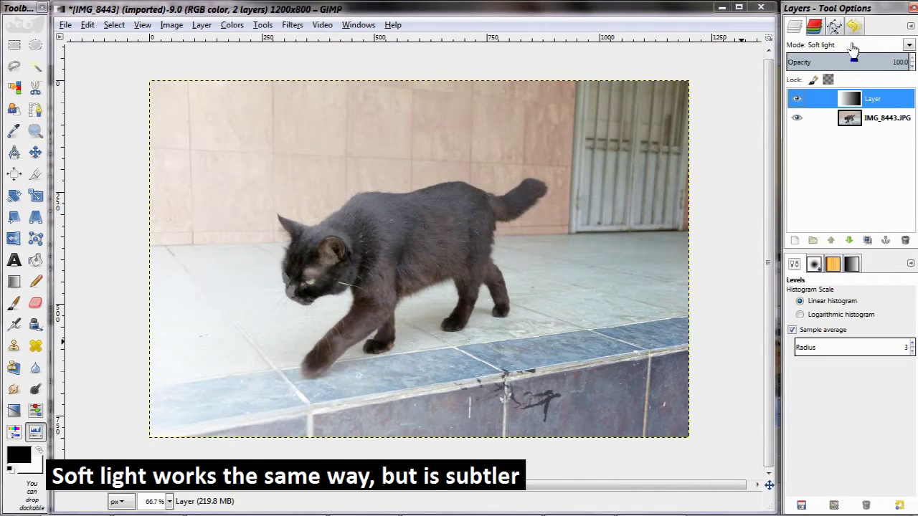
left_click(799, 100)
left_click(798, 100)
left_click(798, 100)
left_click(797, 100)
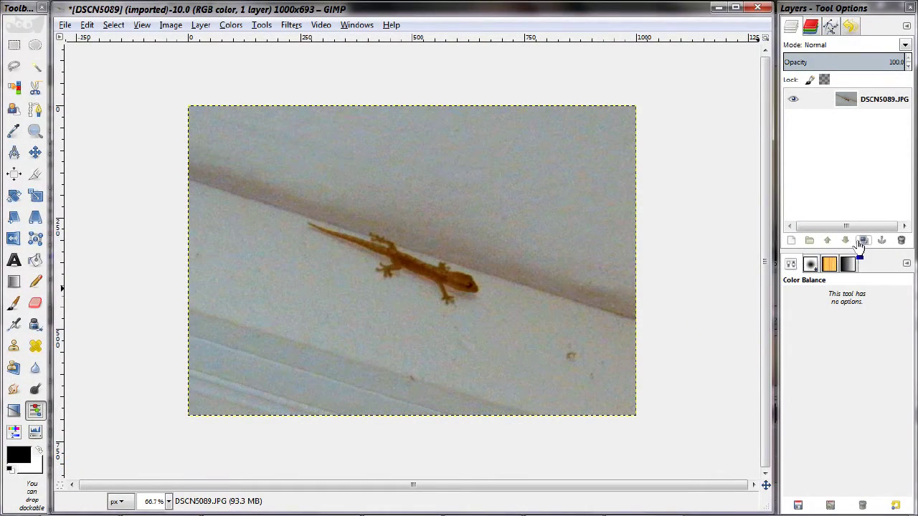
Duplicate the gecko layer and set the copy to Grain extract mode
left_click(862, 240)
left_click(853, 100)
left_click(828, 46)
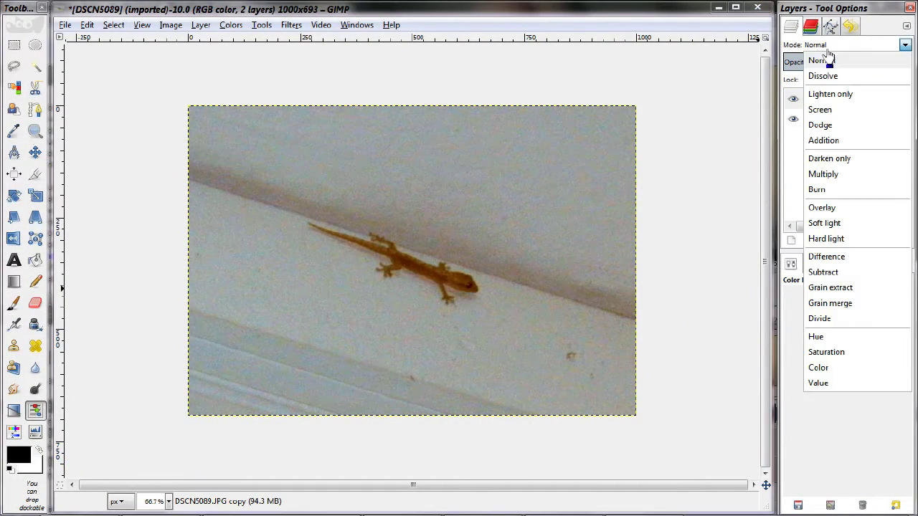
left_click(828, 284)
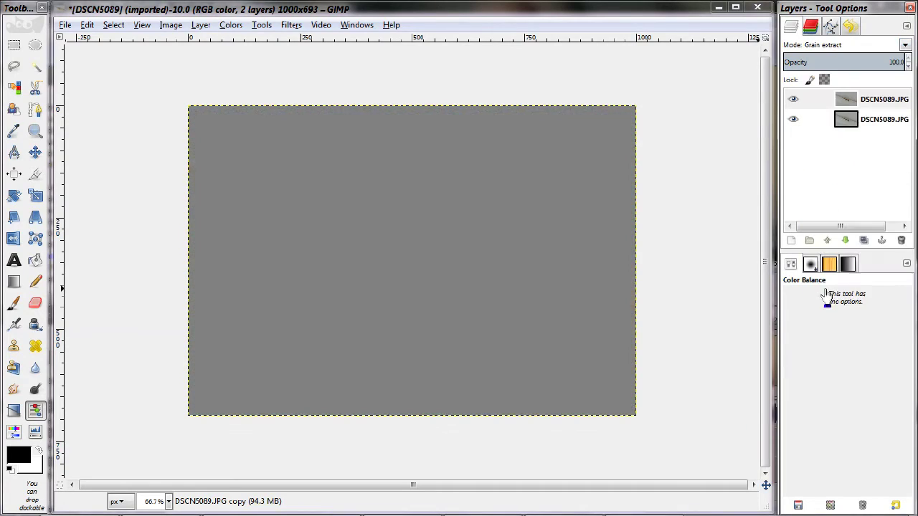
Nudge the top copy a few pixels with the Move tool at 100% zoom to emboss the gecko
left_click(35, 152)
key("1")
left_click_drag(413, 285, 416, 284)
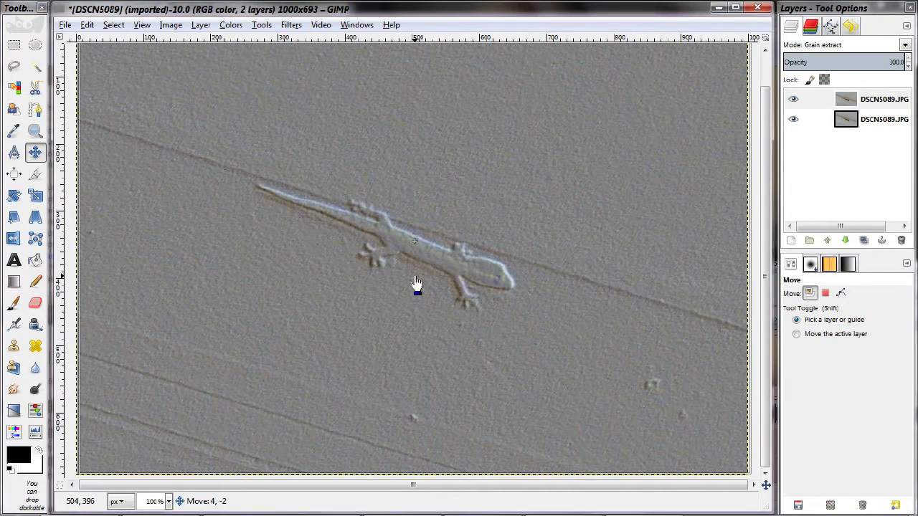
scroll(415, 272, "up", 2)
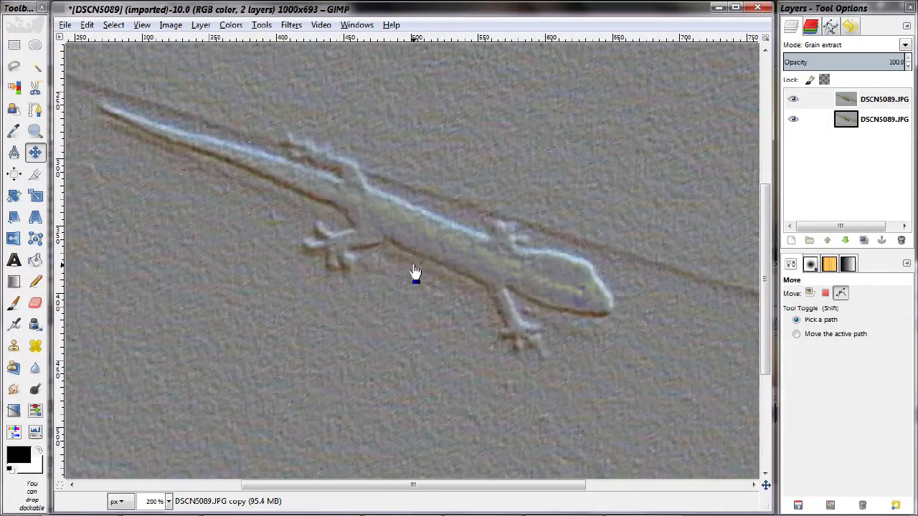
left_click_drag(430, 256, 433, 257)
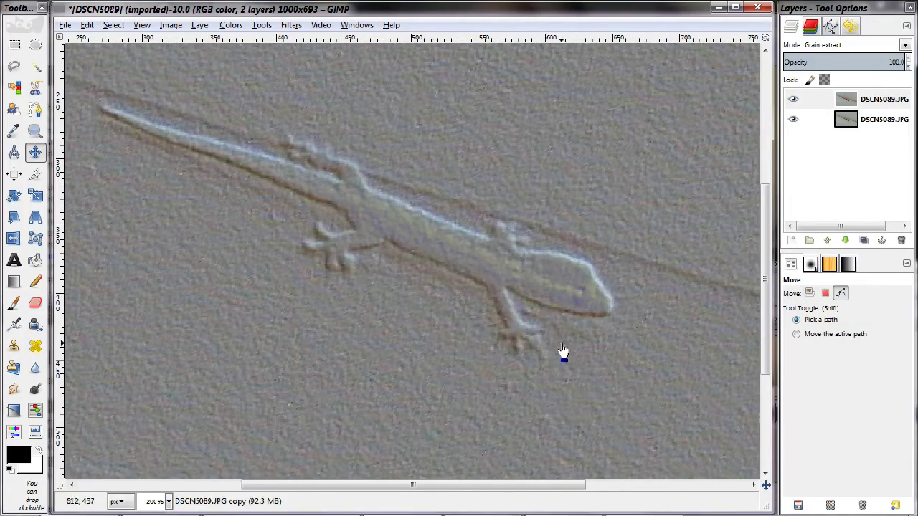
scroll(562, 351, "down", 3, "ctrl")
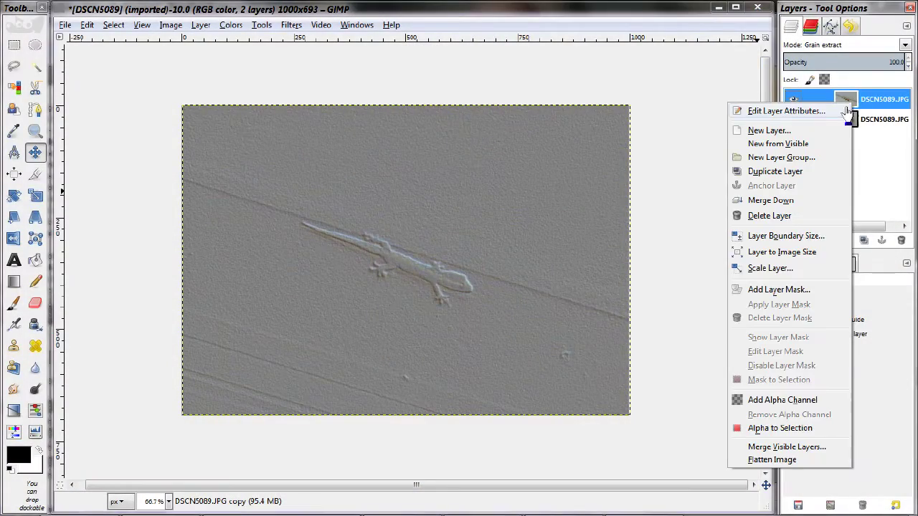
Merge the layers down, then add a transparent layer below and fill it with the Pine pattern
left_click(771, 200)
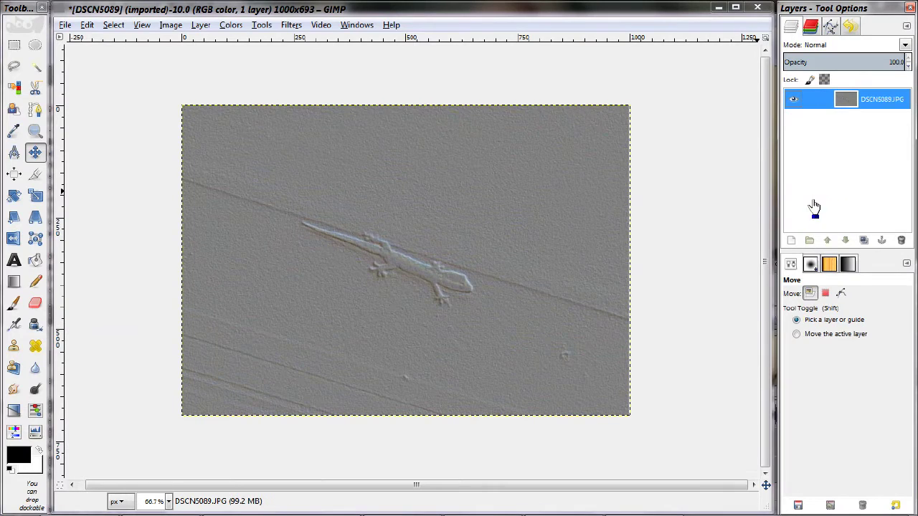
left_click(791, 241)
left_click(164, 270)
left_click(845, 240)
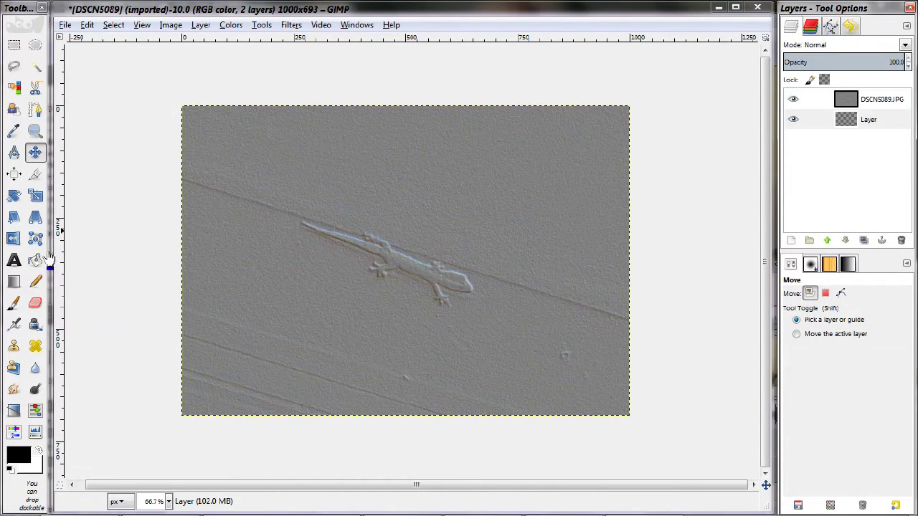
left_click(35, 260)
left_click(538, 313)
Set the embossed gecko layer to Grain merge mode over the pine wood
left_click(871, 98)
left_click(850, 45)
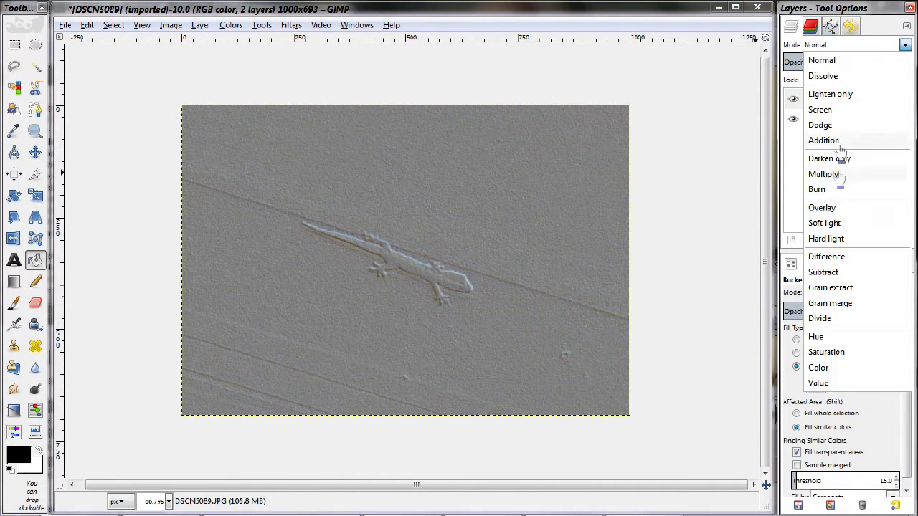
left_click(874, 307)
scroll(425, 316, "up", 2)
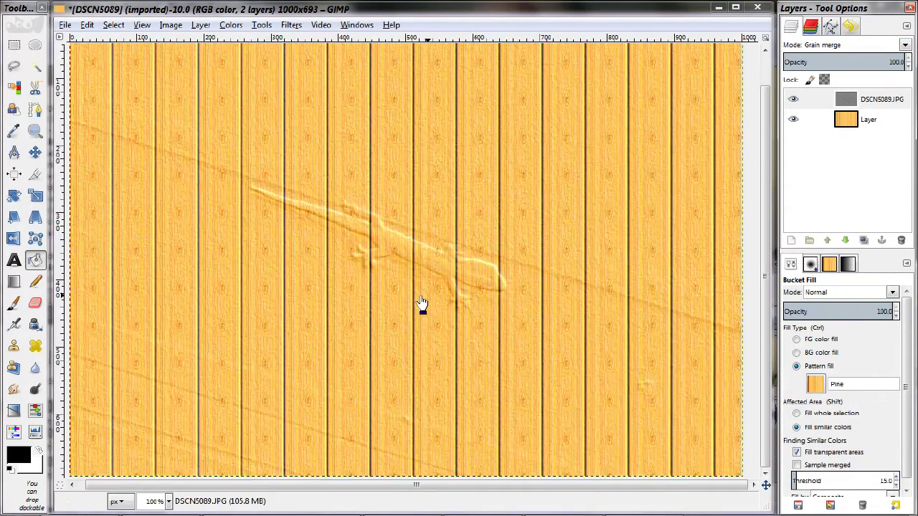
scroll(554, 299, "up", 1)
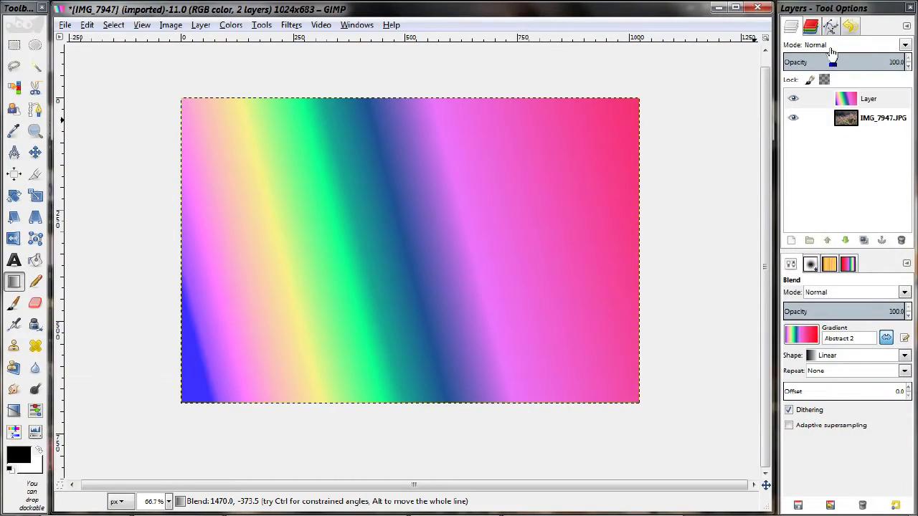
Cycle the gradient layer through Hue, Saturation, Color and finally Value blend modes
left_click(830, 48)
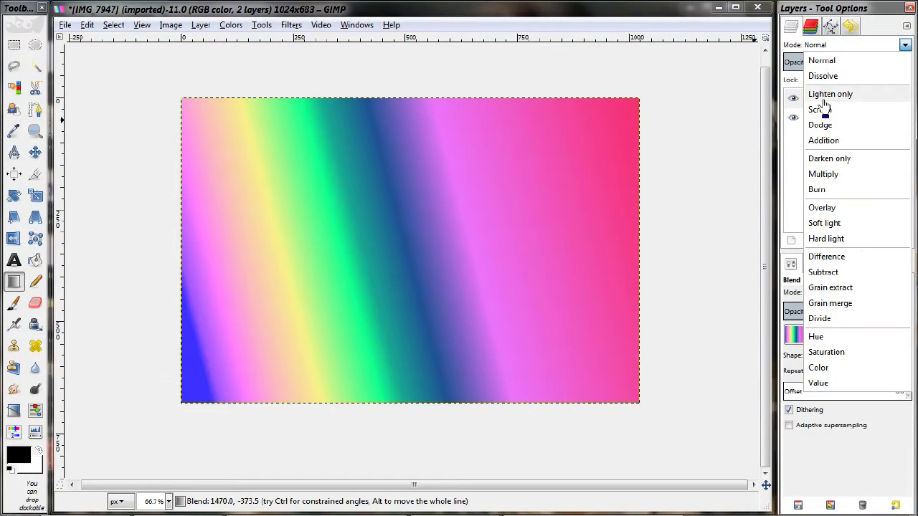
left_click(817, 340)
scroll(707, 369, "up", 1)
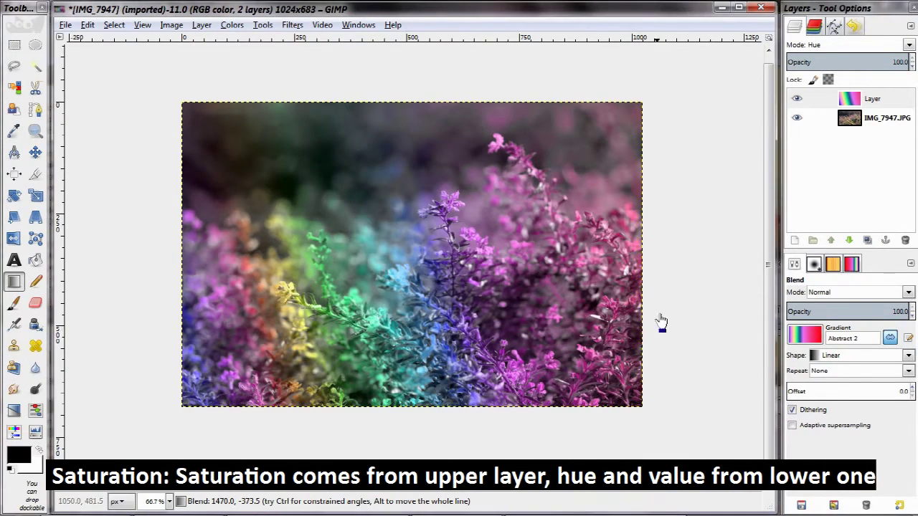
left_click(814, 47)
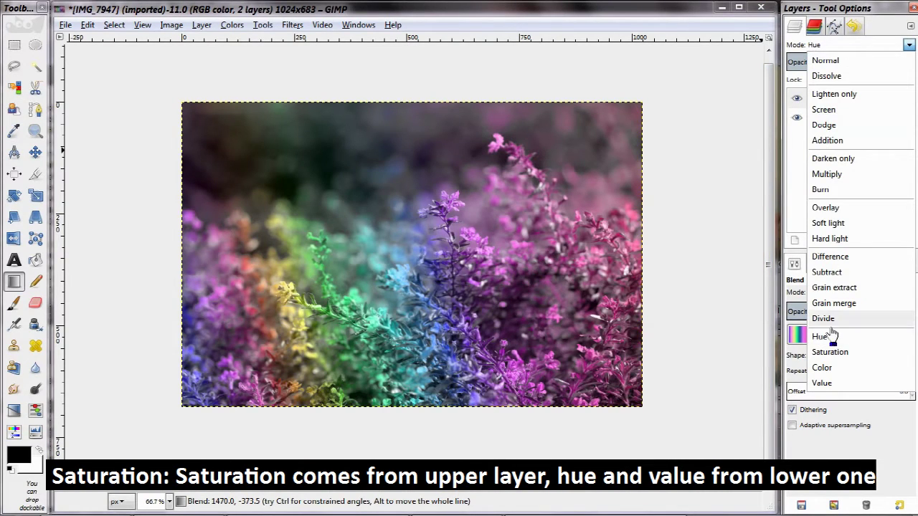
left_click(833, 354)
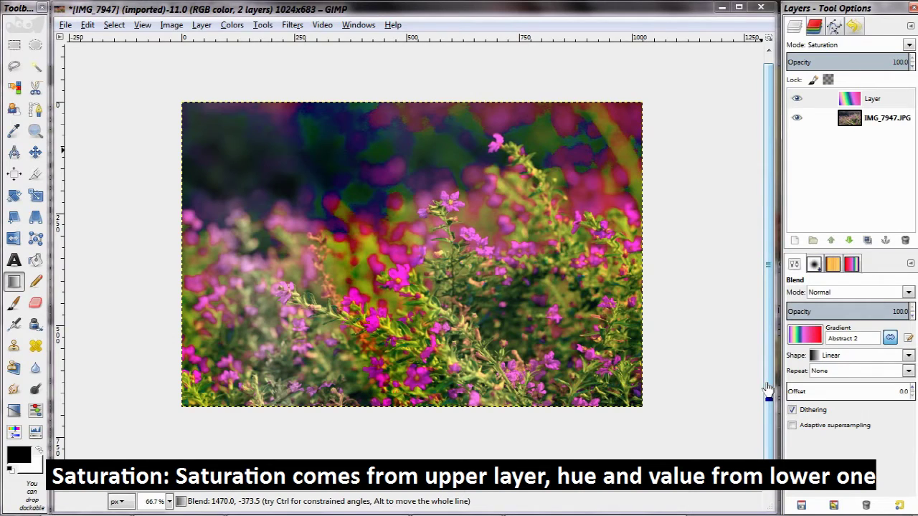
left_click(849, 45)
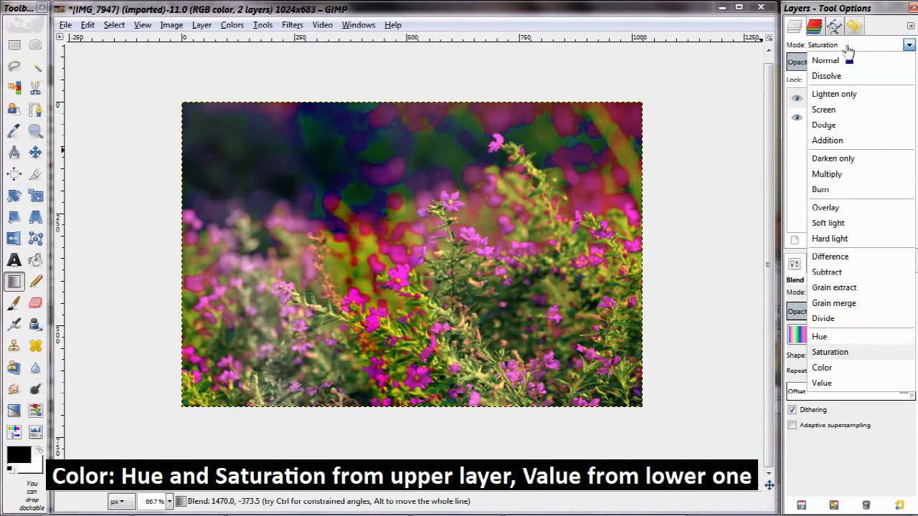
left_click(852, 373)
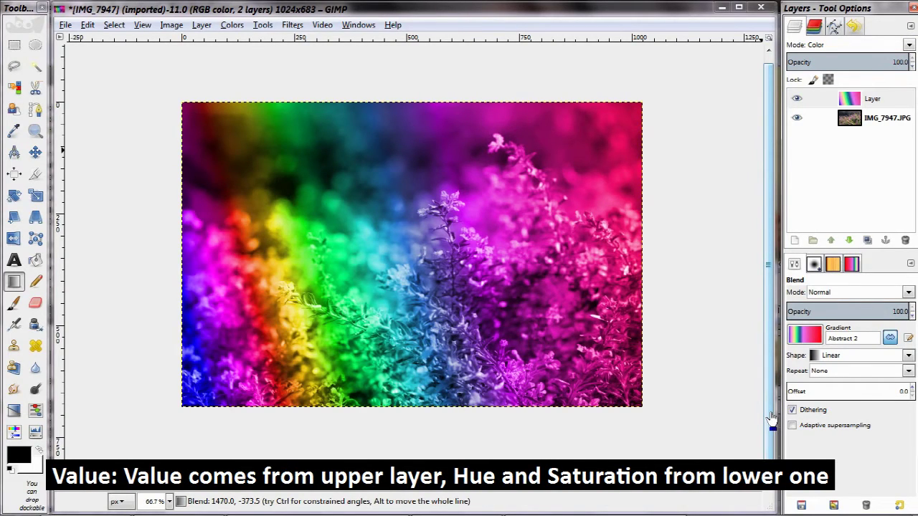
left_click(818, 46)
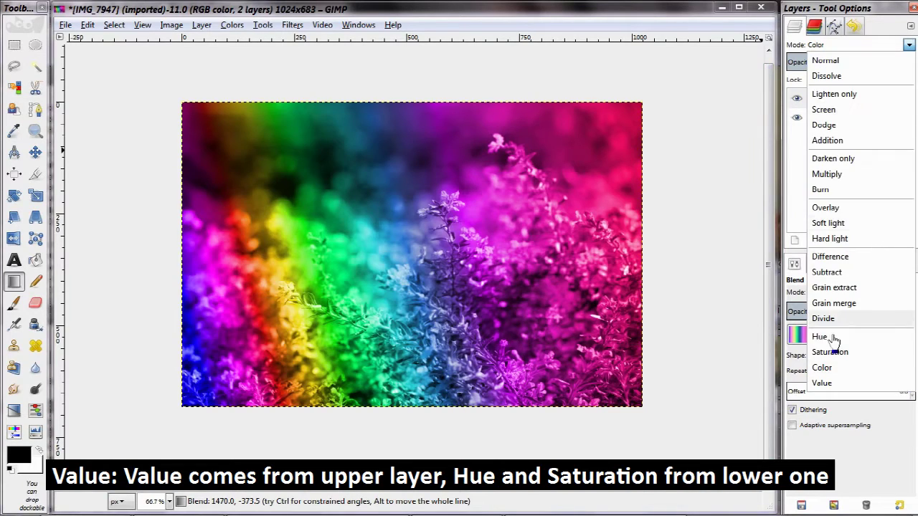
left_click(830, 385)
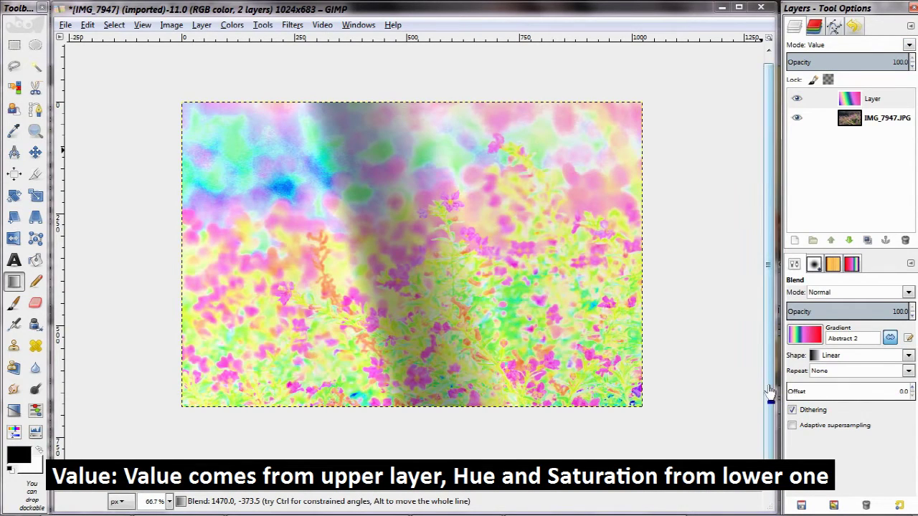